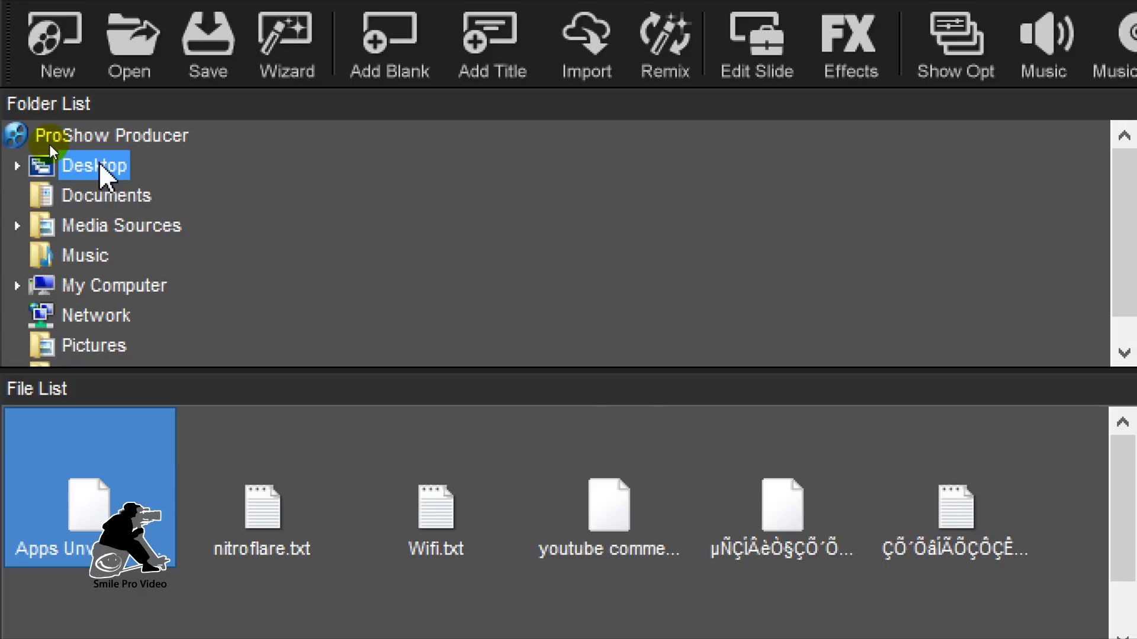
Open the Photo folder under Desktop in the folder list.
left_click(17, 166)
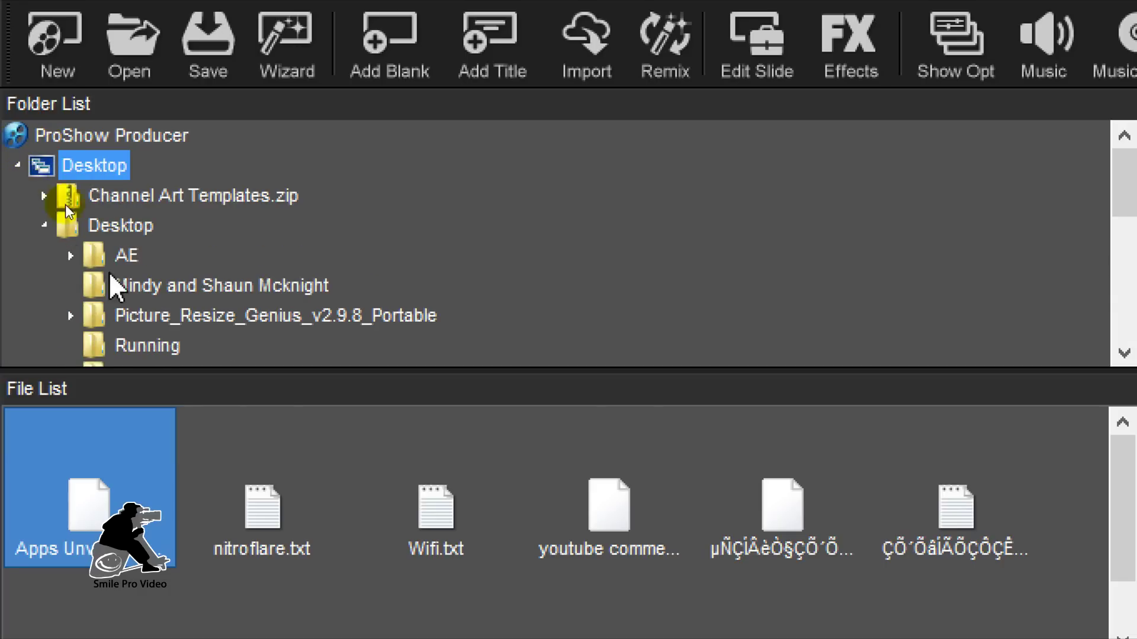
scroll(70, 210, "down", 2)
scroll(95, 199, "down", 1)
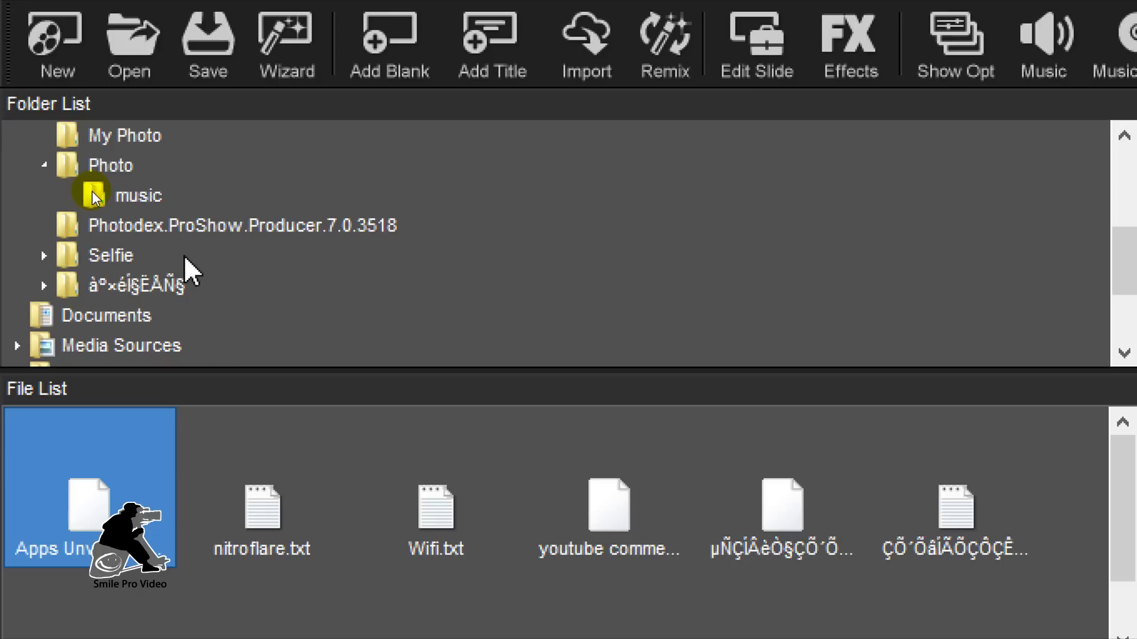
scroll(192, 249, "down", 1)
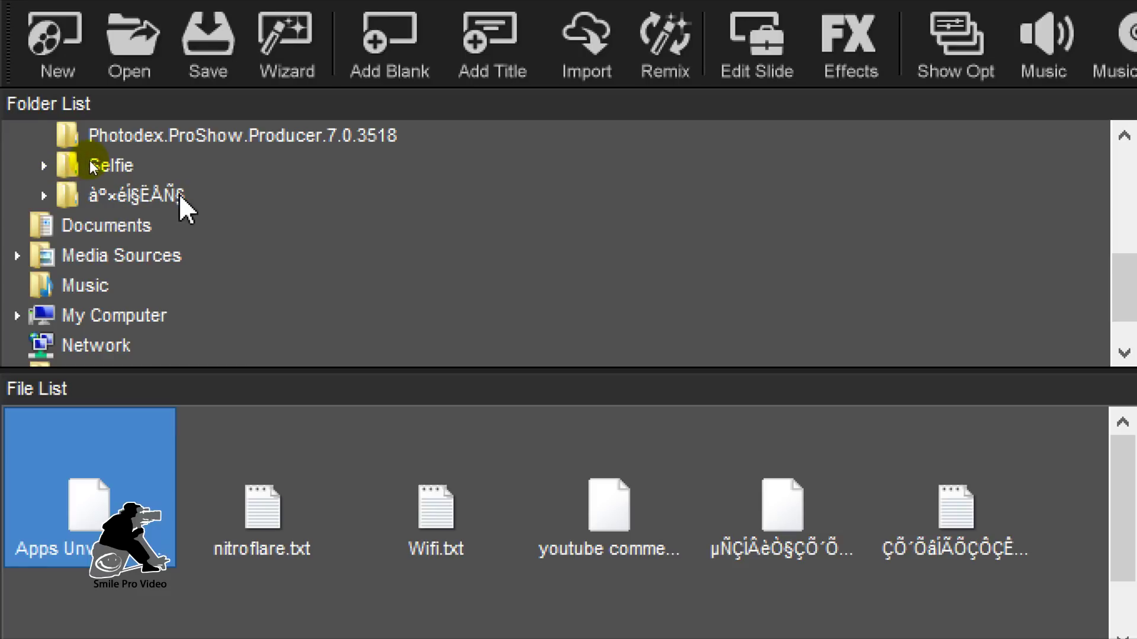
scroll(95, 173, "up", 1)
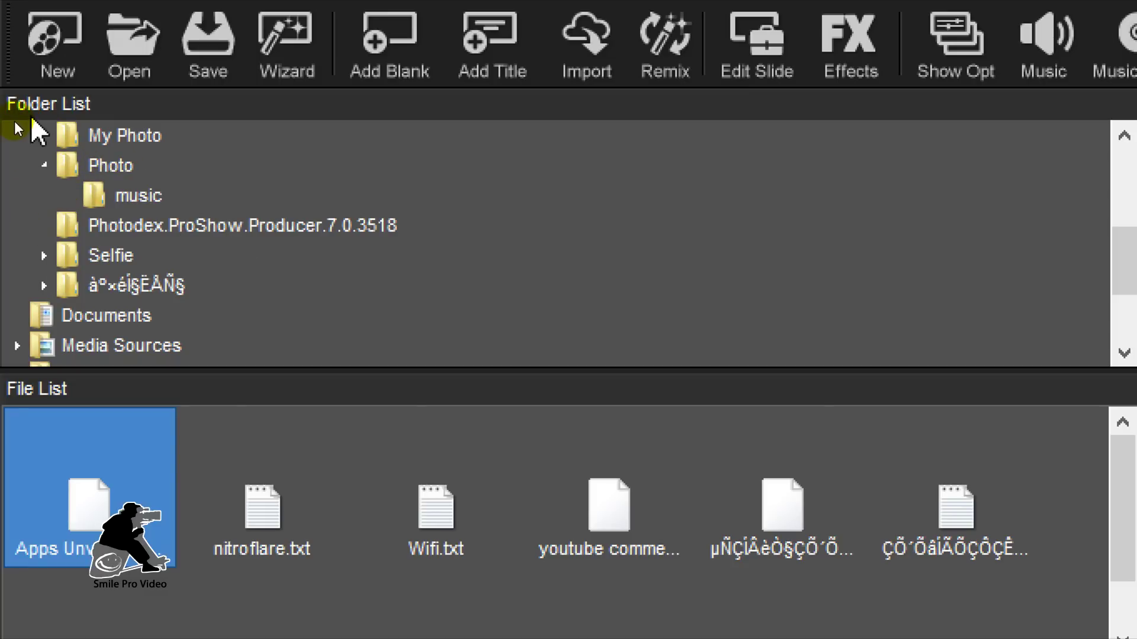
scroll(18, 129, "up", 1)
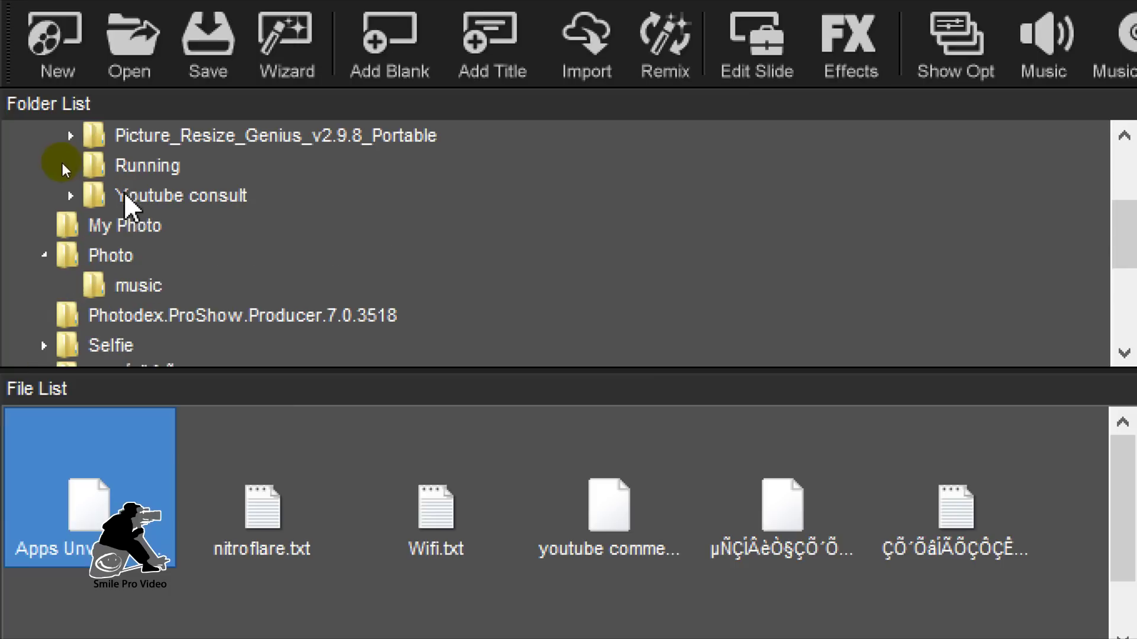
left_click(111, 256)
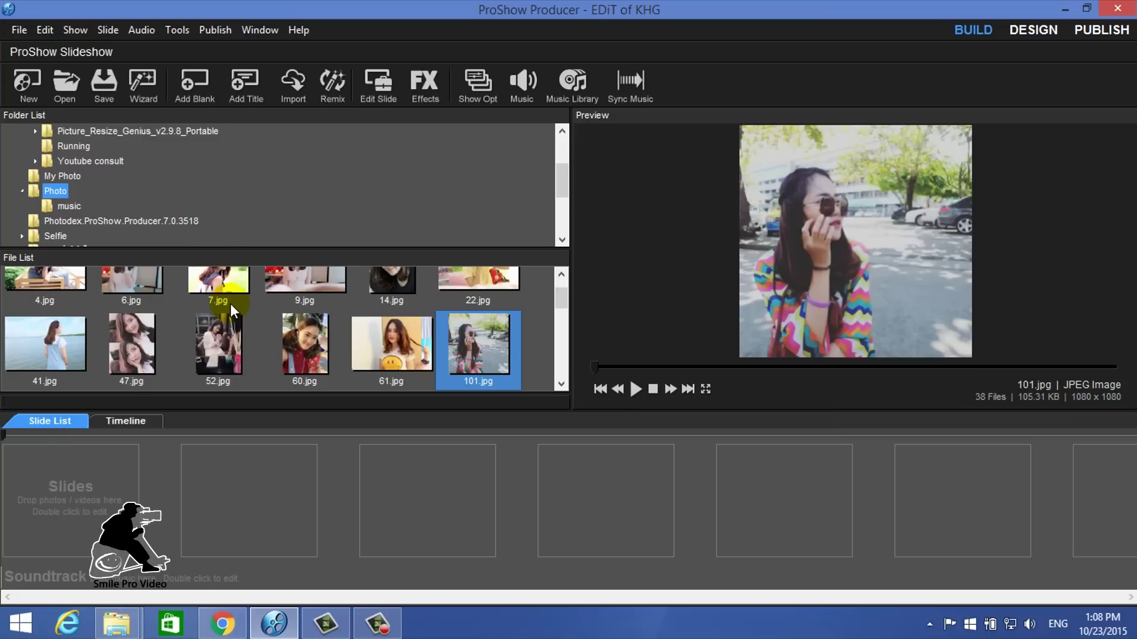
Add all the pictures in the Photo folder to the empty slide list as slides.
scroll(290, 328, "down", 3)
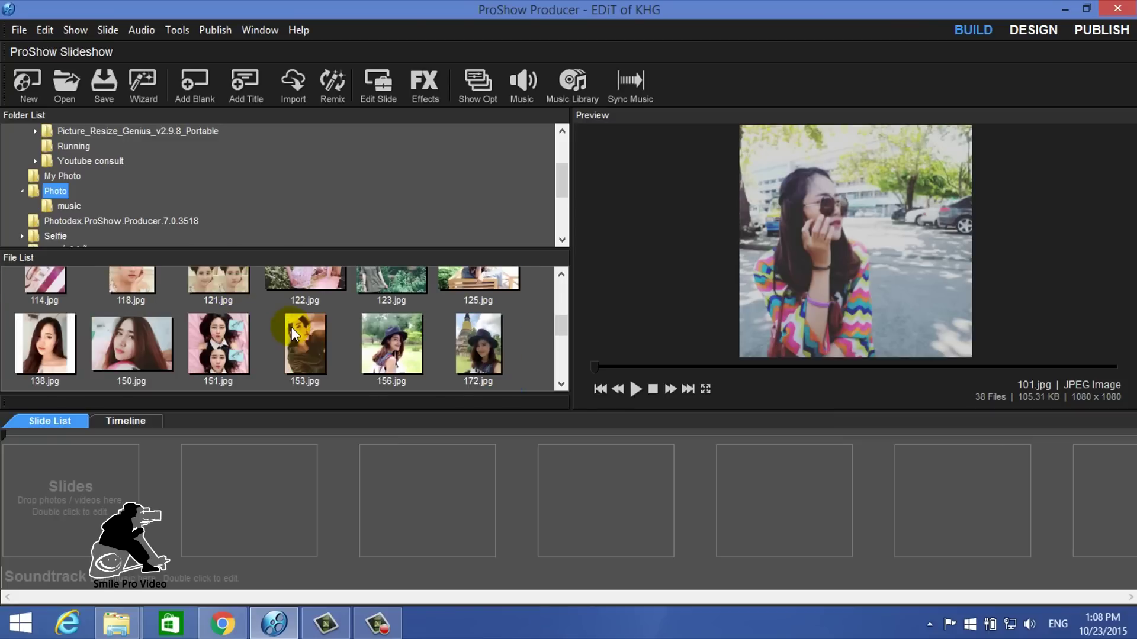
mouse_move(563, 325)
left_mouse_down()
mouse_move(563, 378)
mouse_move(563, 305)
left_mouse_up()
left_click(305, 300)
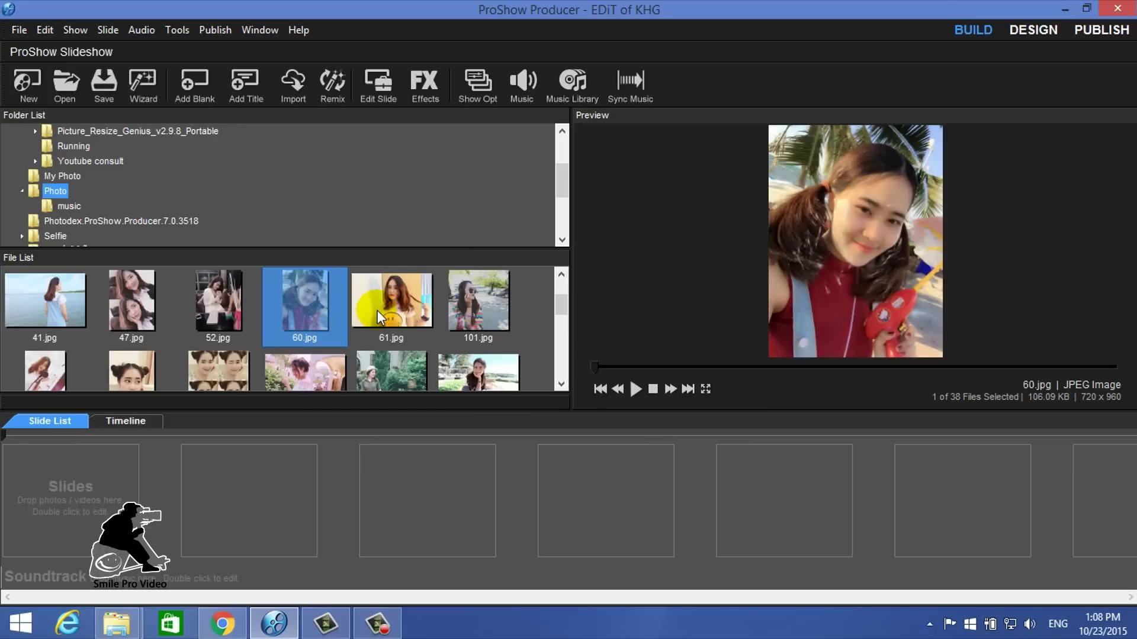
left_click(383, 298)
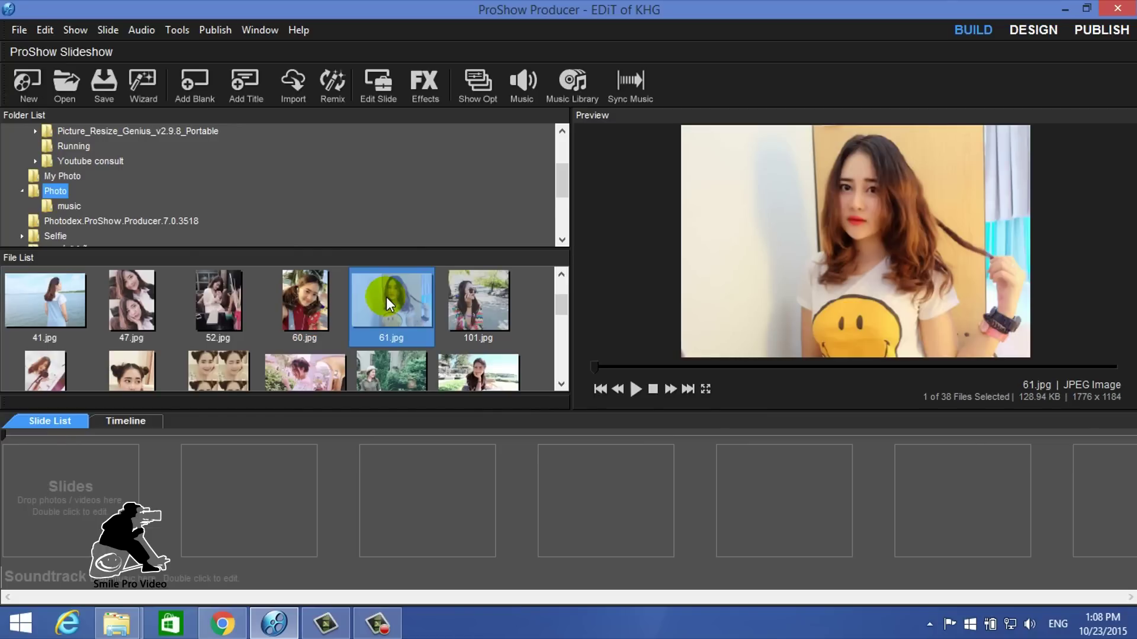
key("ctrl+a")
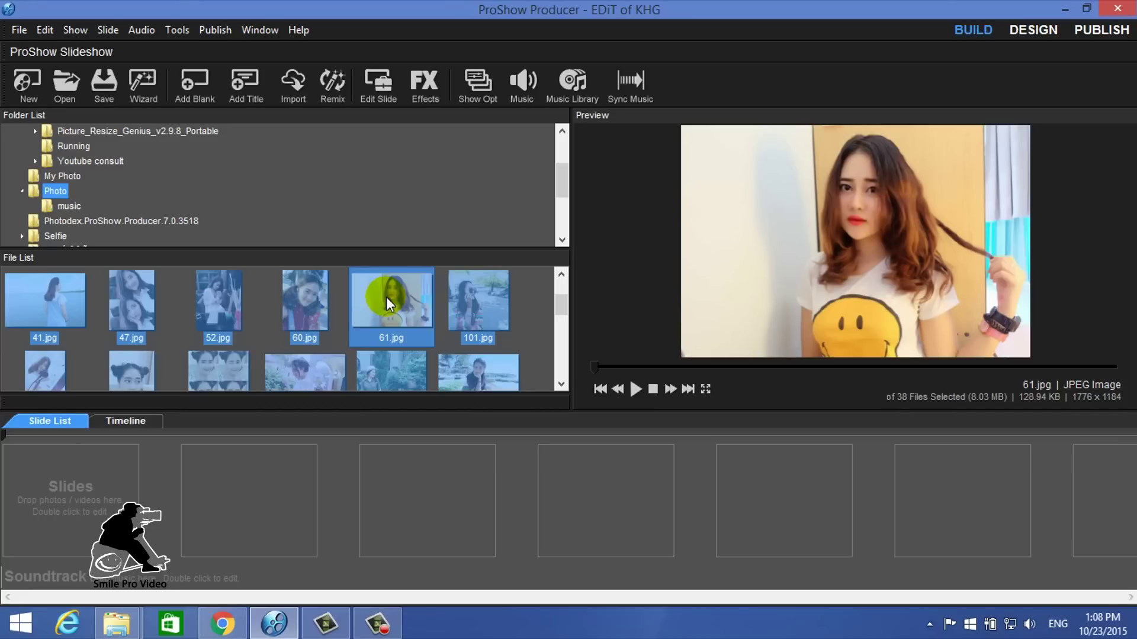
left_click_drag(60, 315, 81, 489)
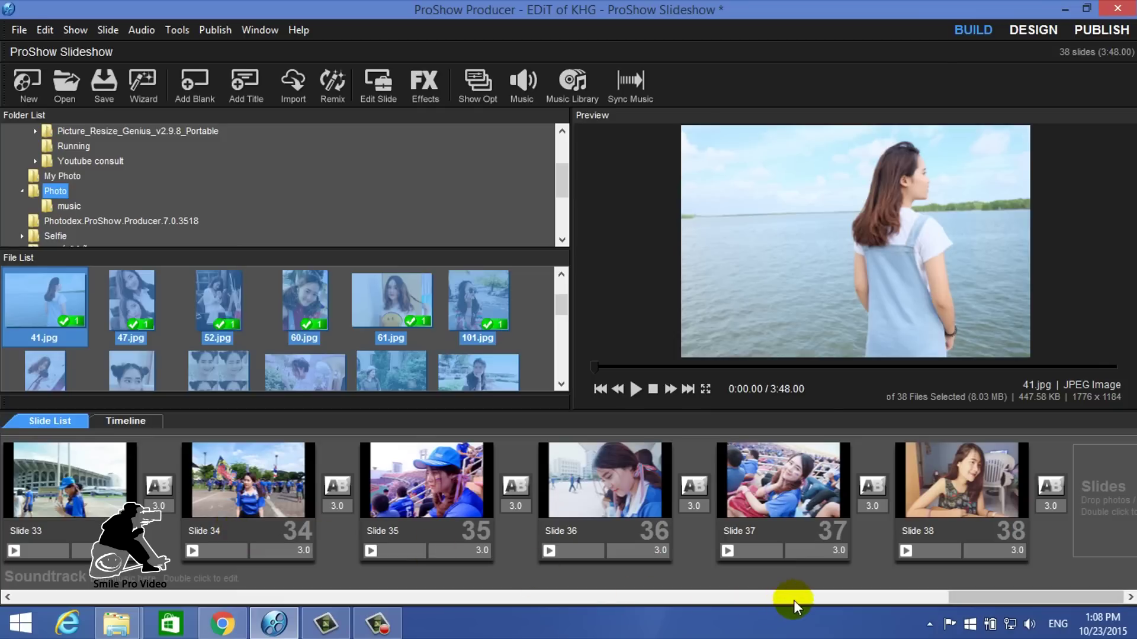
left_click_drag(990, 598, 38, 595)
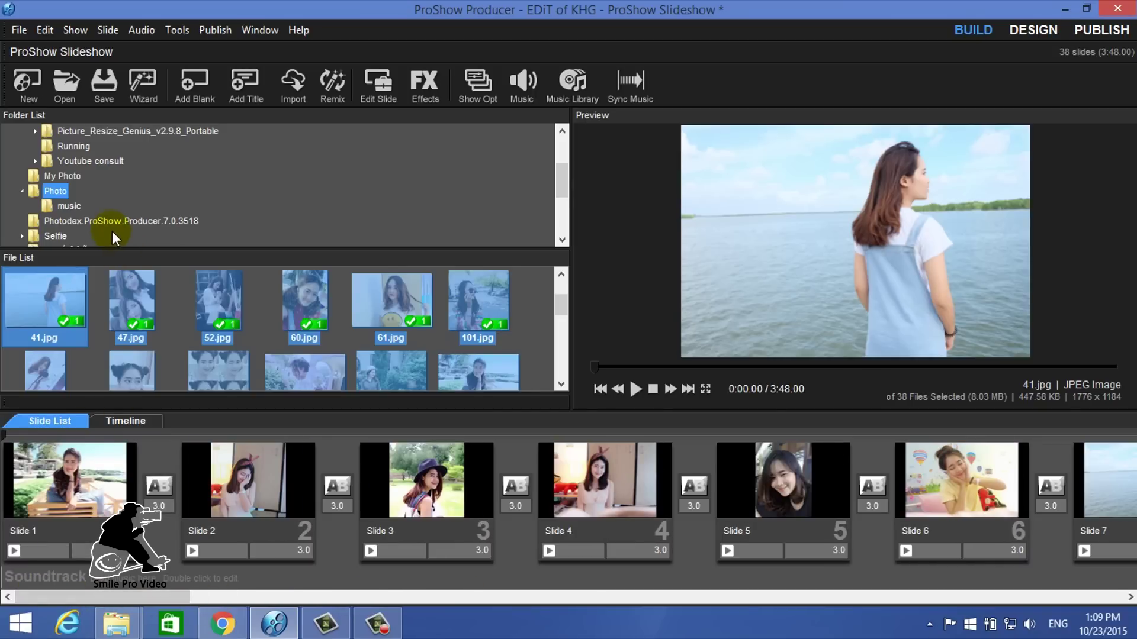
Add the playful-and-fun MP3 from the music subfolder of Photo as the show's soundtrack and check where it ends.
left_click(69, 206)
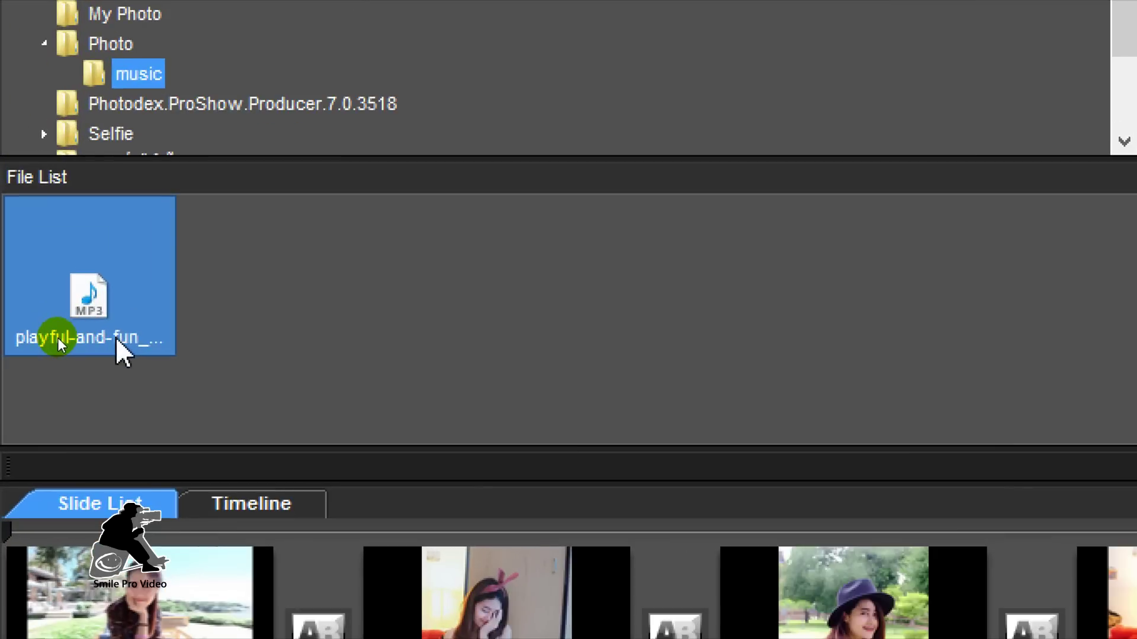
left_click_drag(58, 338, 3, 586)
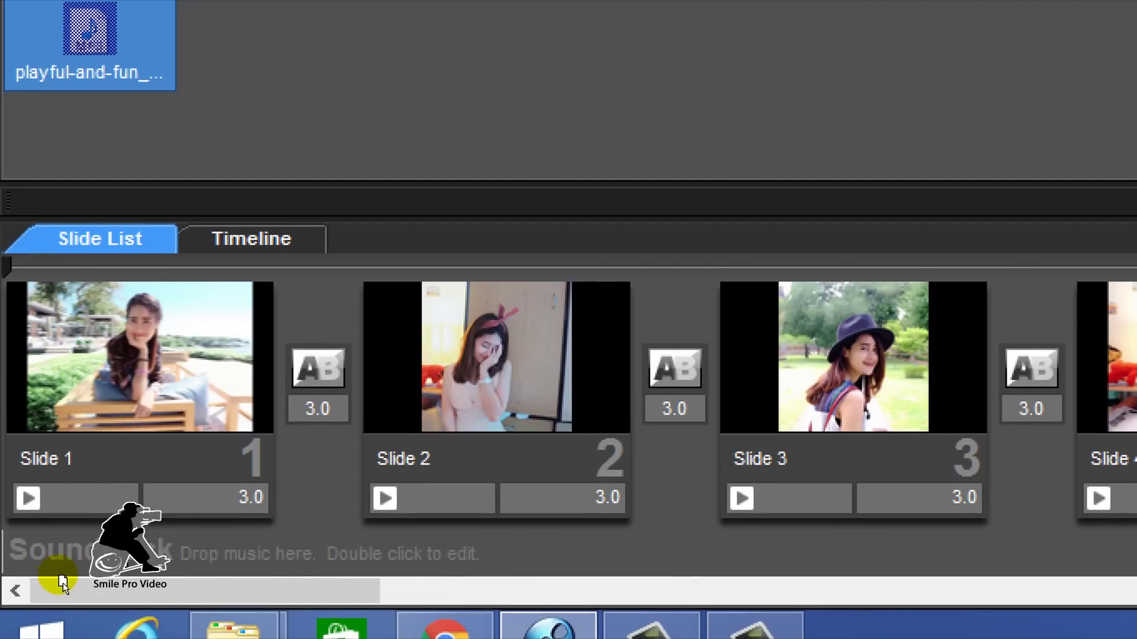
left_click_drag(60, 575, 59, 574)
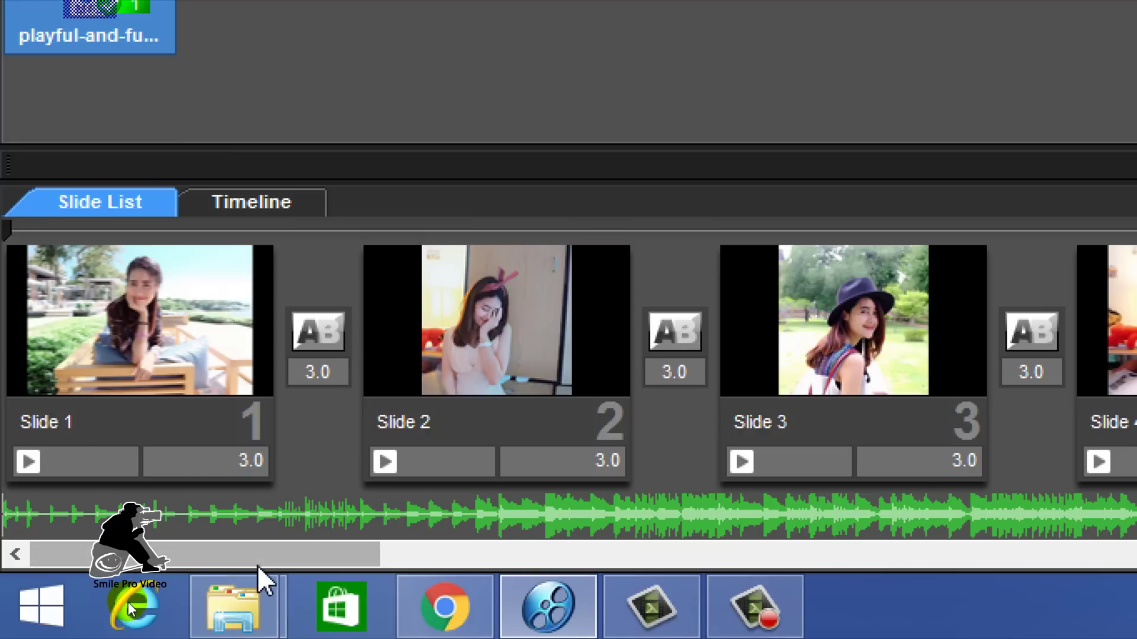
left_click_drag(246, 559, 899, 563)
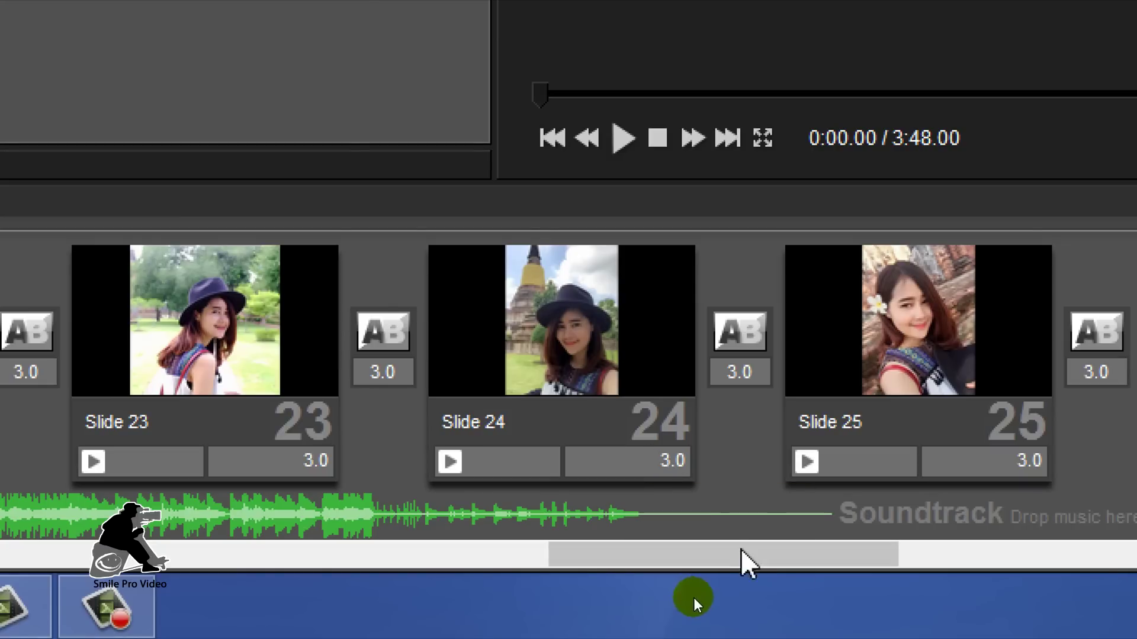
left_click_drag(733, 562, 752, 595)
left_click_drag(657, 568, 731, 579)
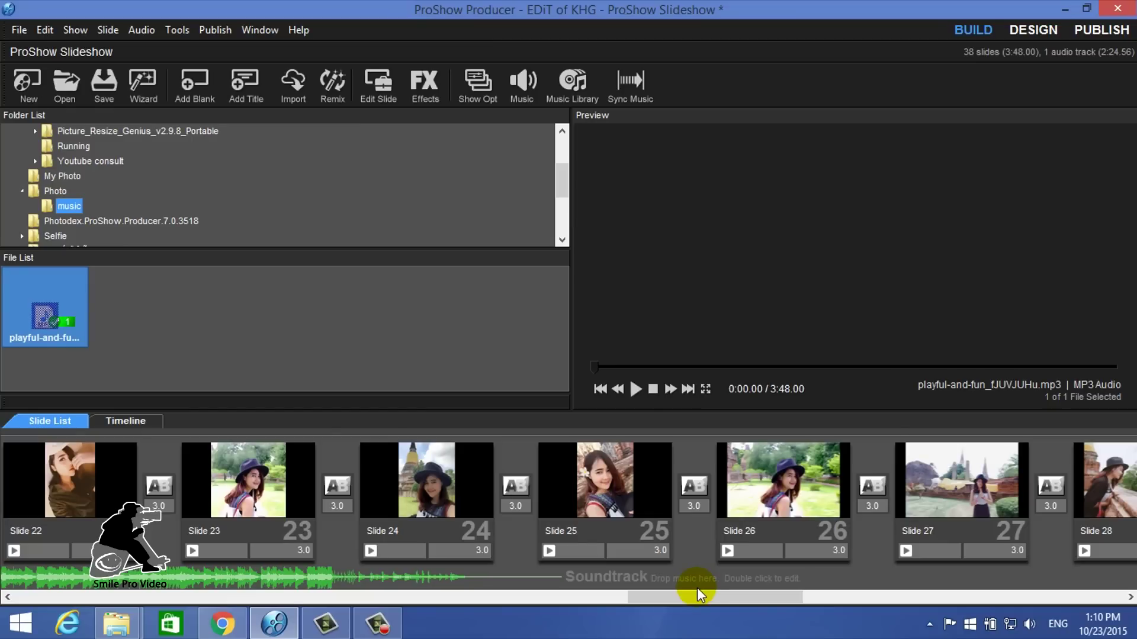
left_click_drag(672, 589, 83, 598)
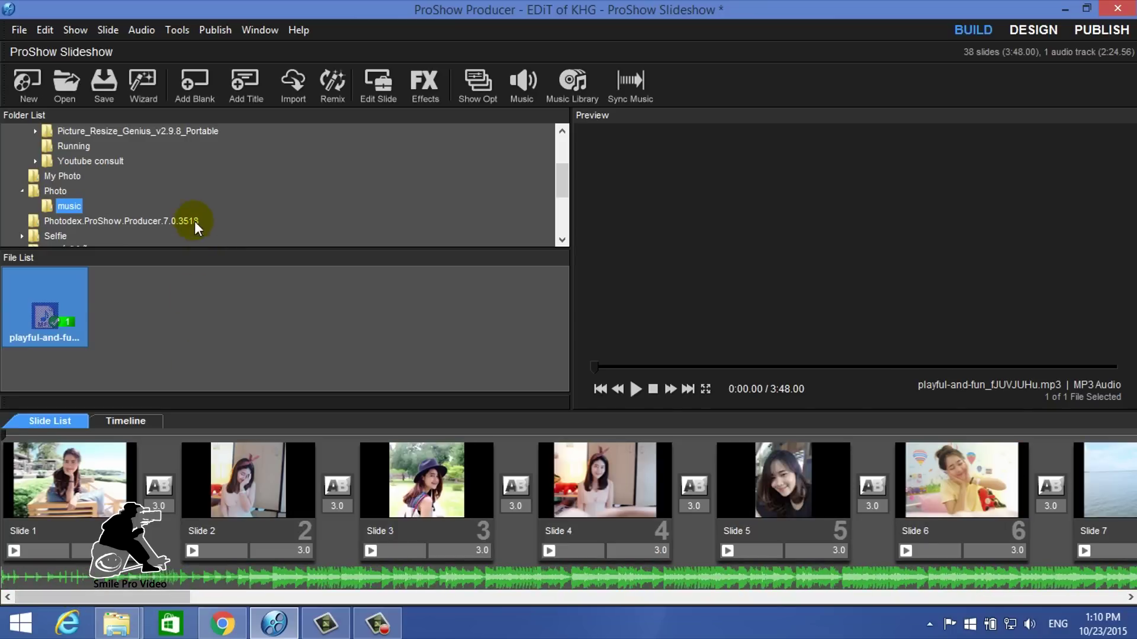
Apply Quick Sync to the entire show so the slide timings match the soundtrack.
left_click(143, 33)
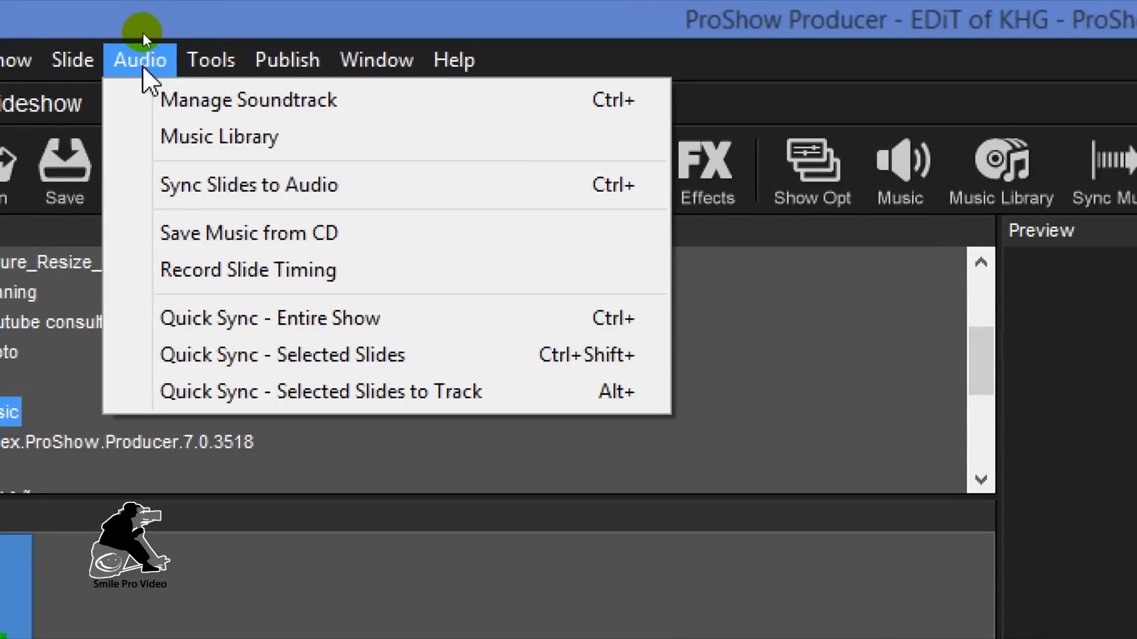
mouse_move(98, 26)
mouse_move(189, 60)
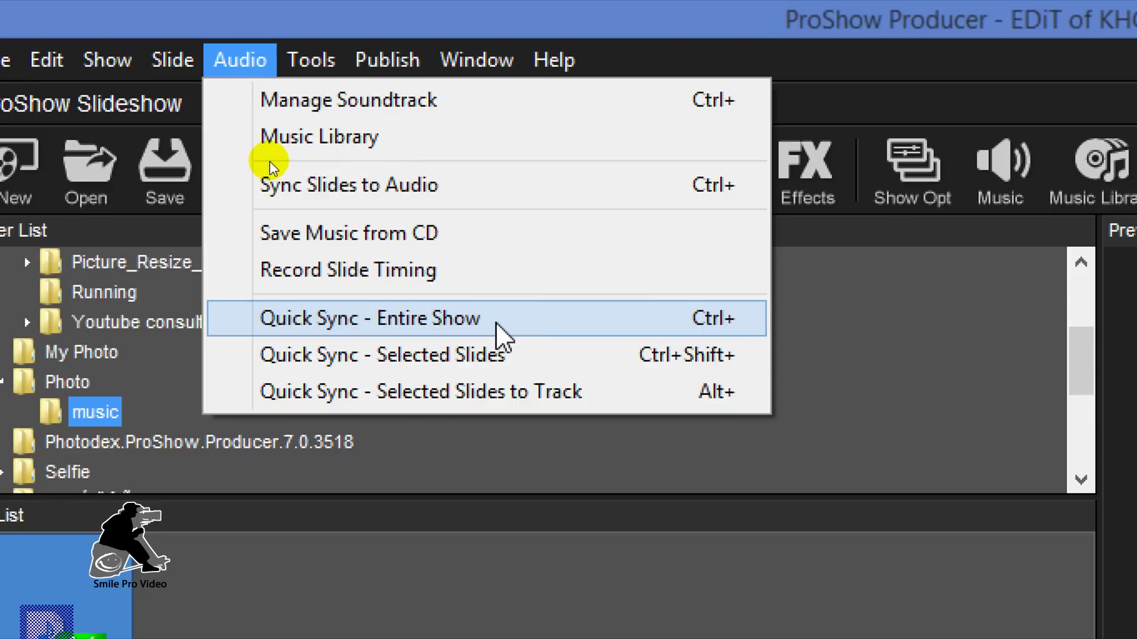
left_click(496, 324)
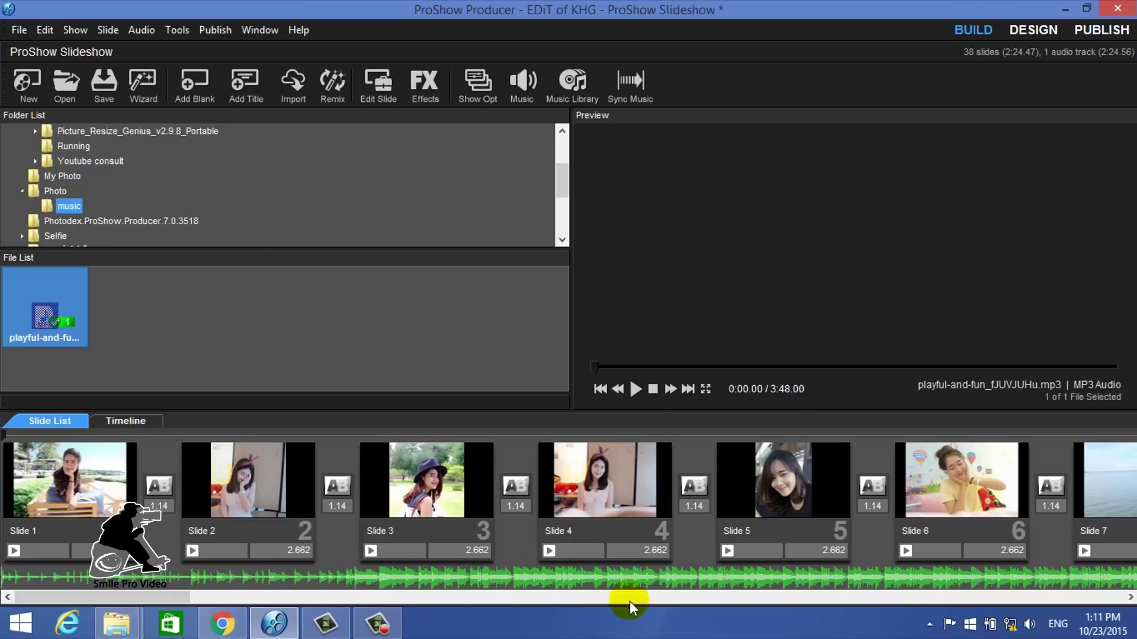
Check the end of the soundtrack against the last slides, scrub the preview there, and return to slide 1.
left_click_drag(144, 604, 1070, 609)
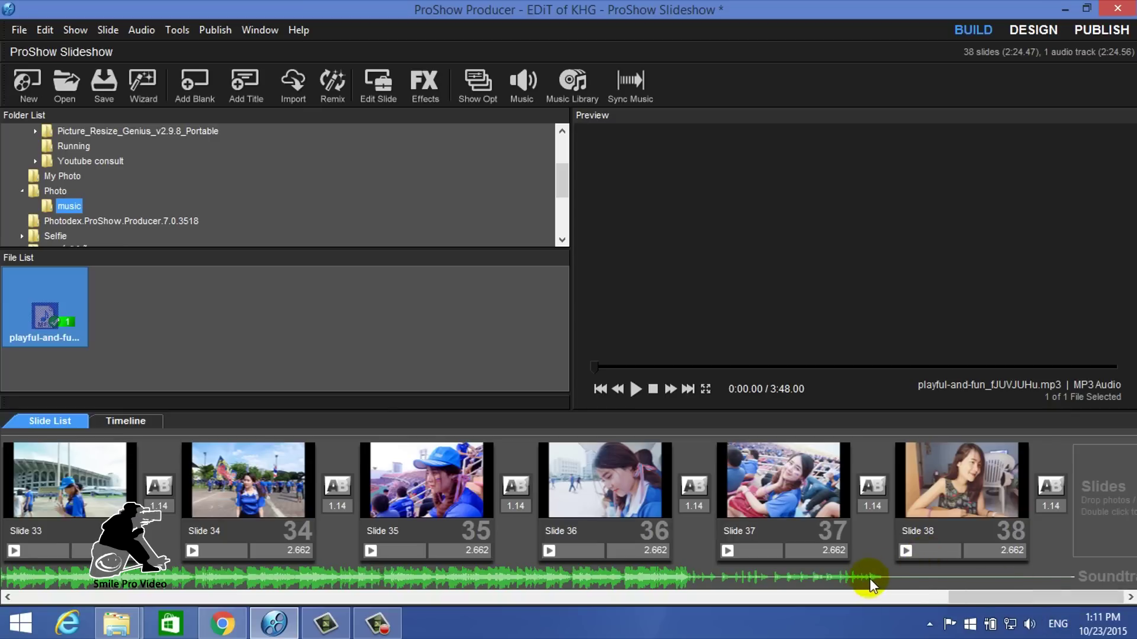
mouse_move(859, 577)
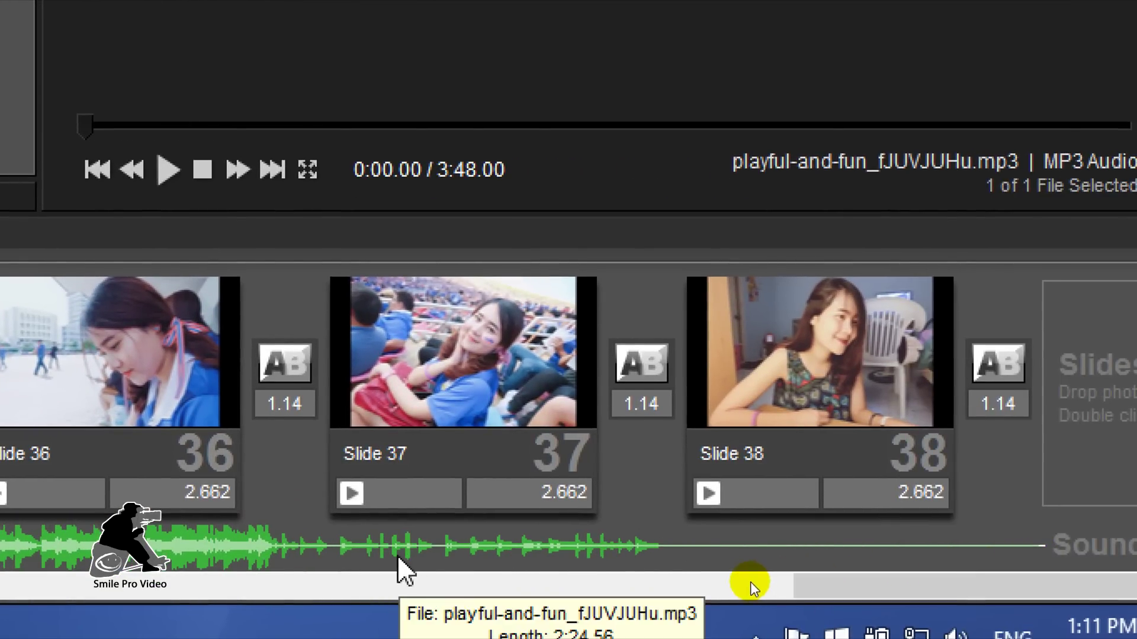
left_click(394, 264)
left_click_drag(393, 264, 1026, 368)
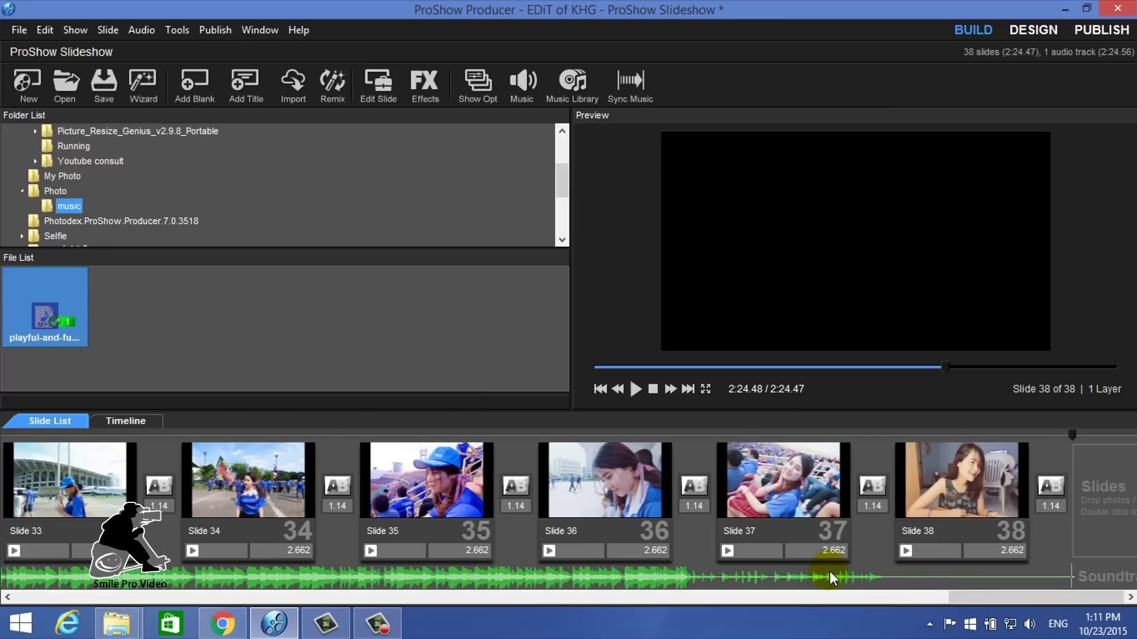
left_click_drag(957, 599, 151, 596)
key("Home")
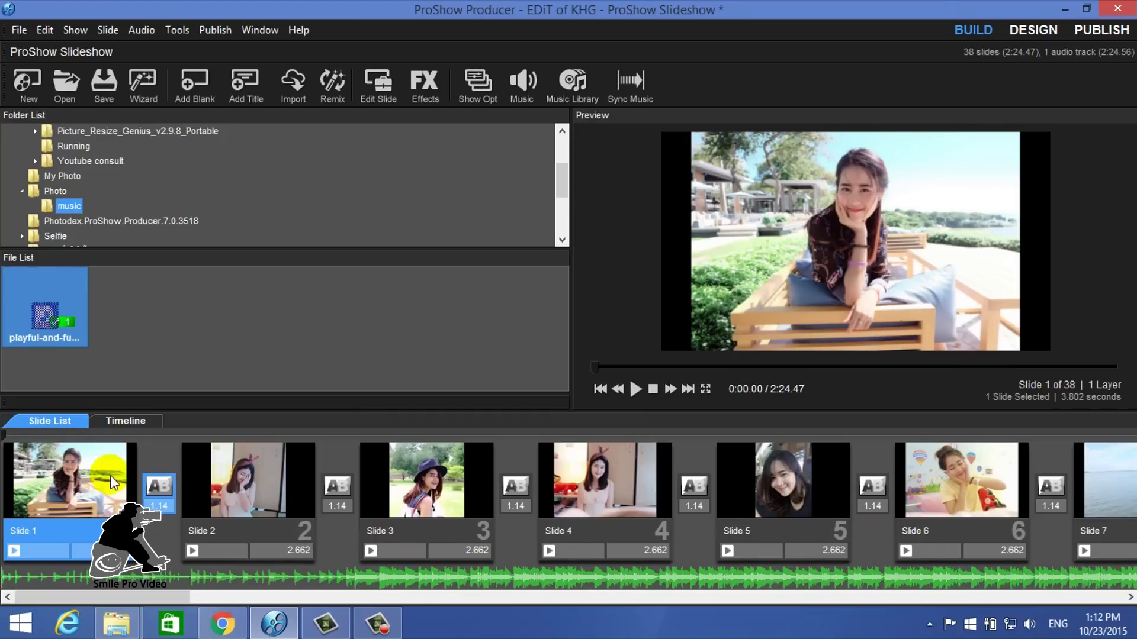
mouse_move(8, 436)
left_mouse_down()
mouse_move(428, 458)
mouse_move(614, 485)
mouse_move(3, 453)
left_mouse_up()
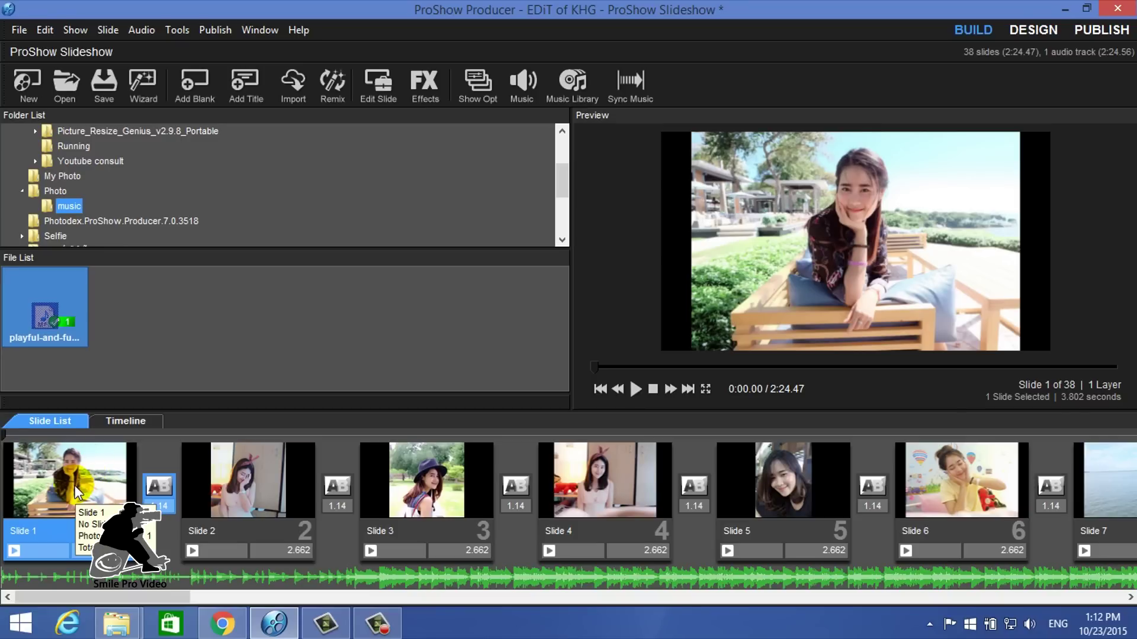
key("ctrl+a")
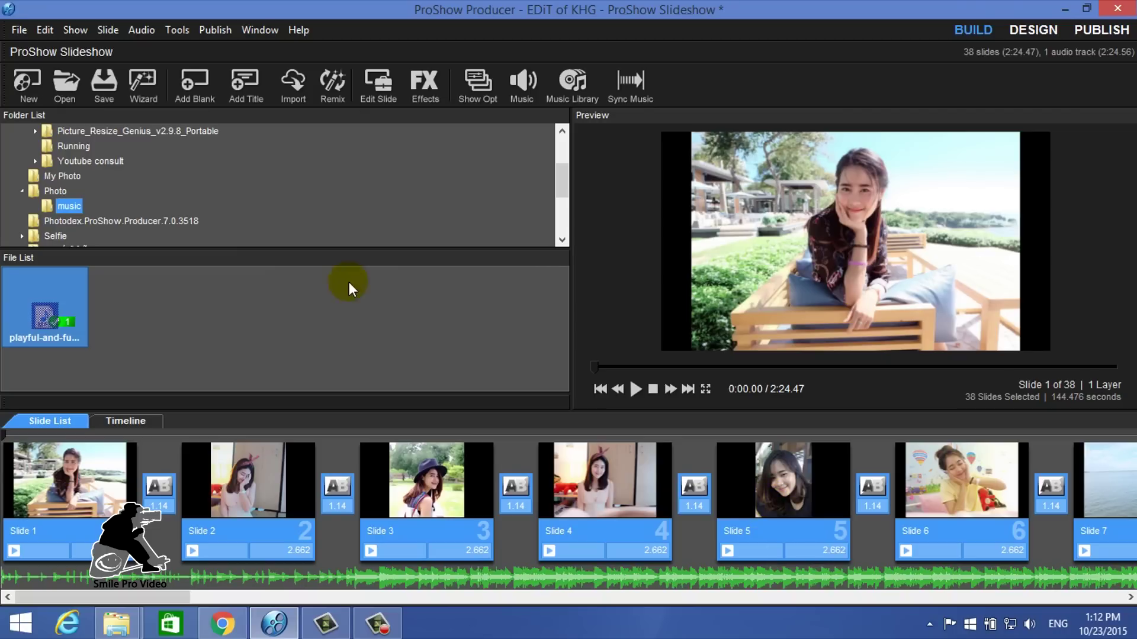
left_click(177, 30)
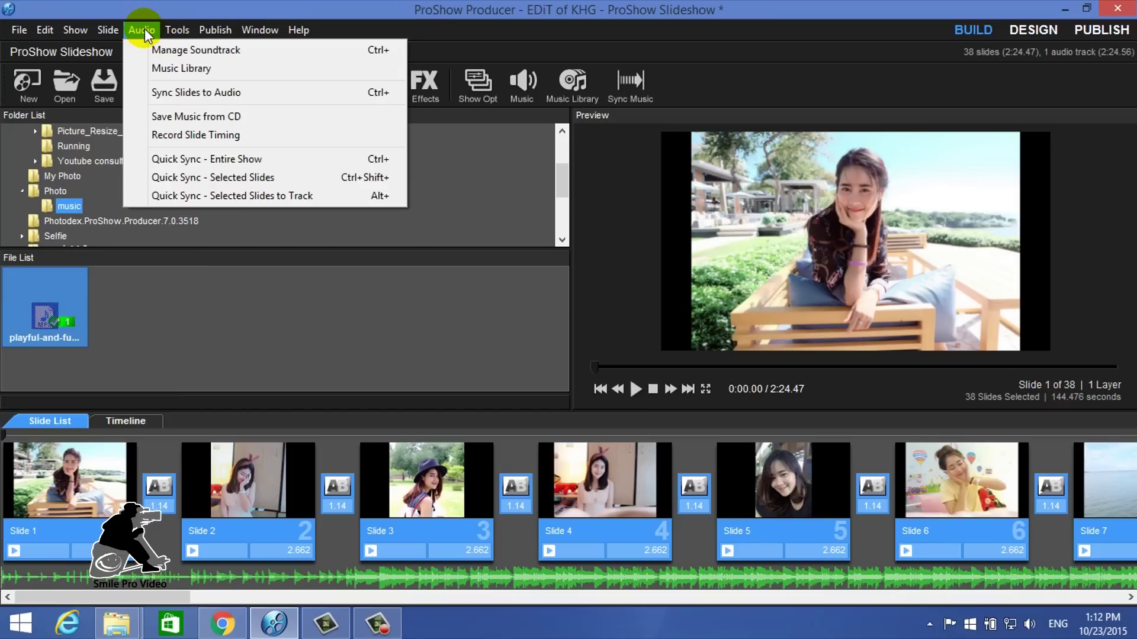
mouse_move(113, 32)
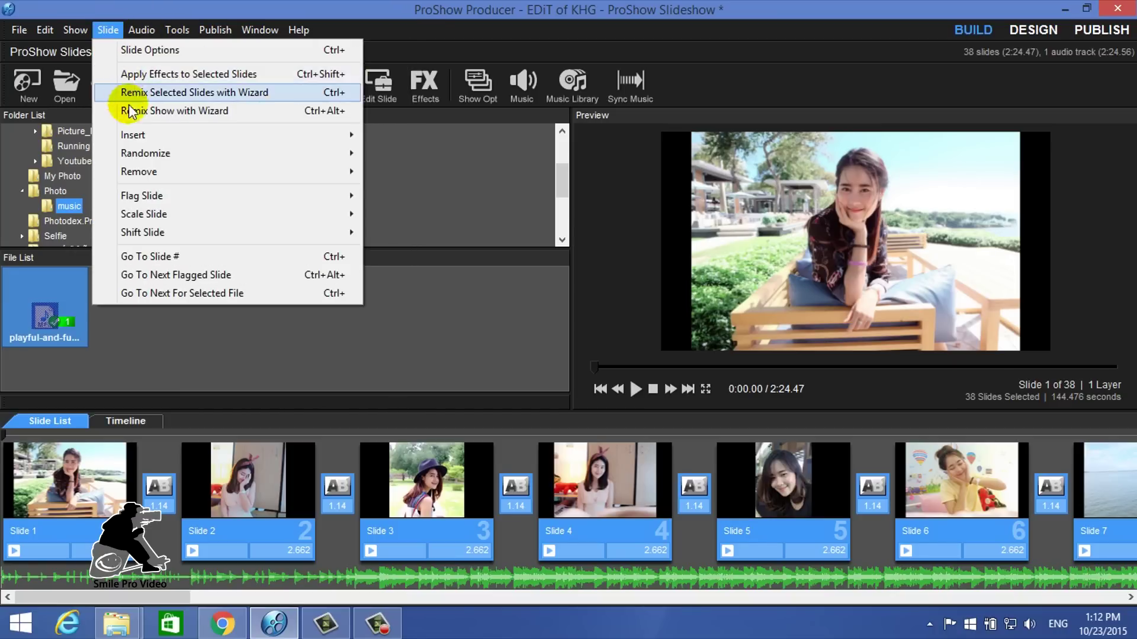
mouse_move(145, 152)
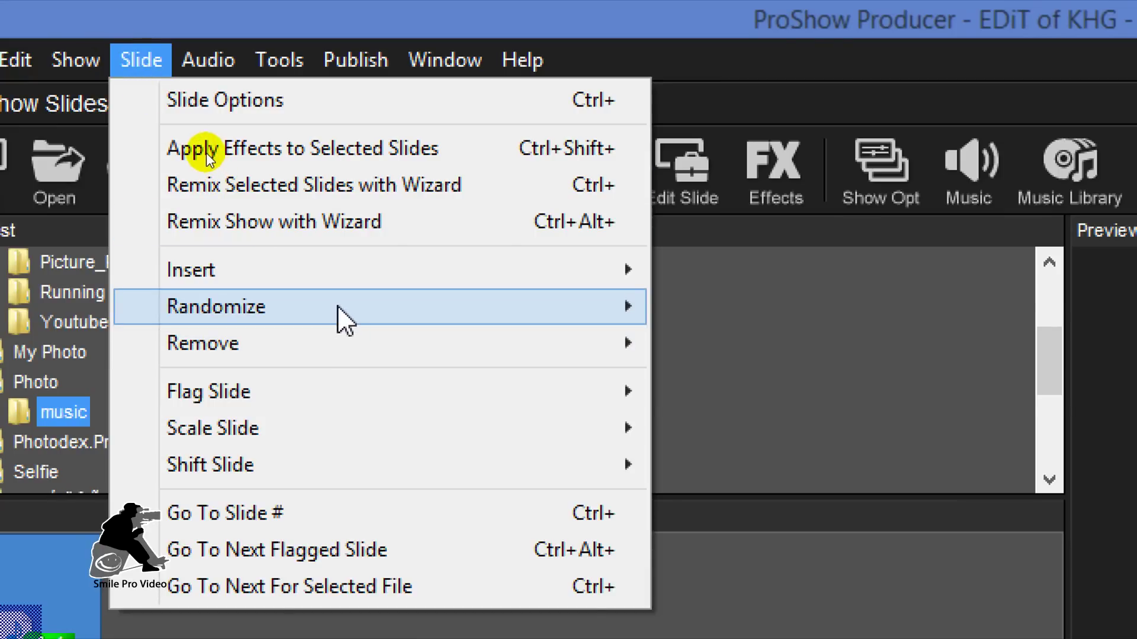
mouse_move(338, 308)
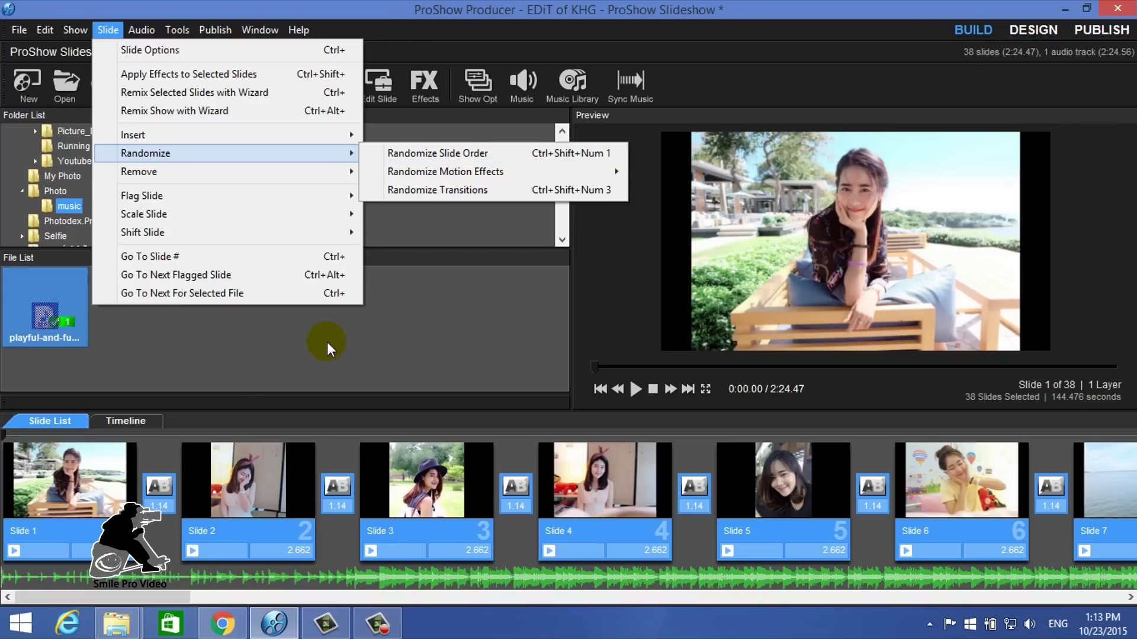
left_click(116, 475)
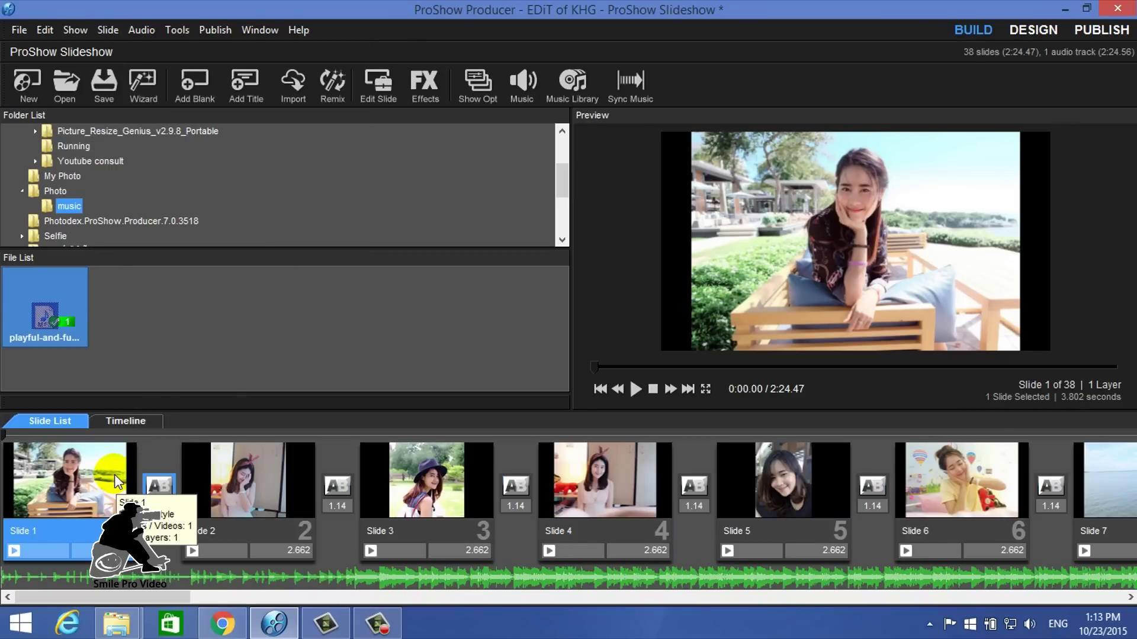
Select all slides and randomize the slide order five times in a row.
key("ctrl+a")
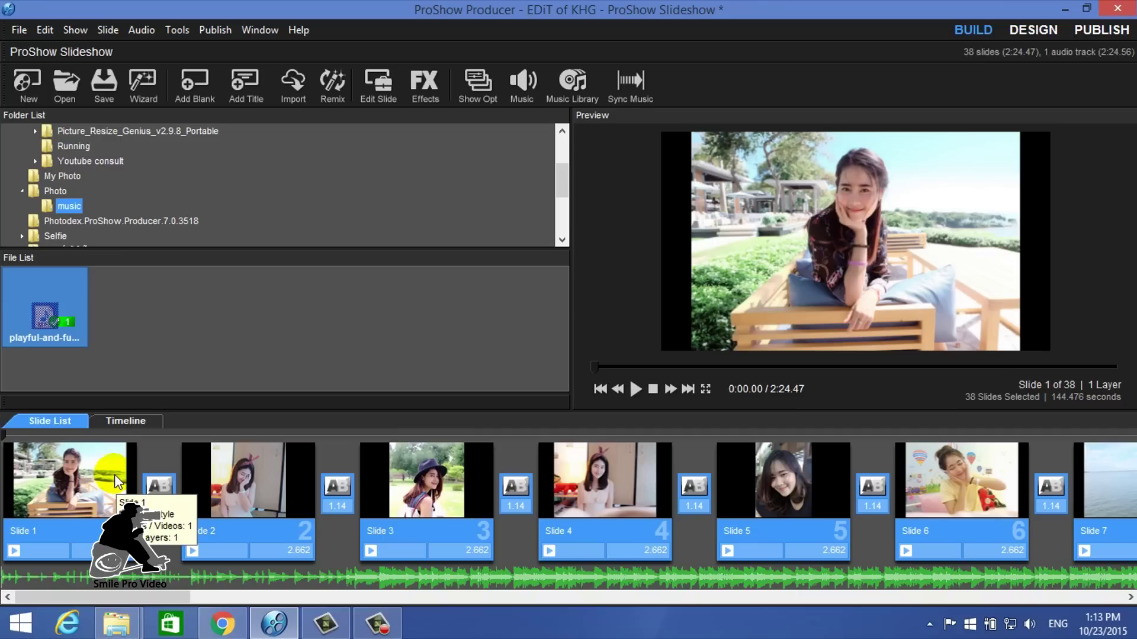
key("ctrl+shift+r")
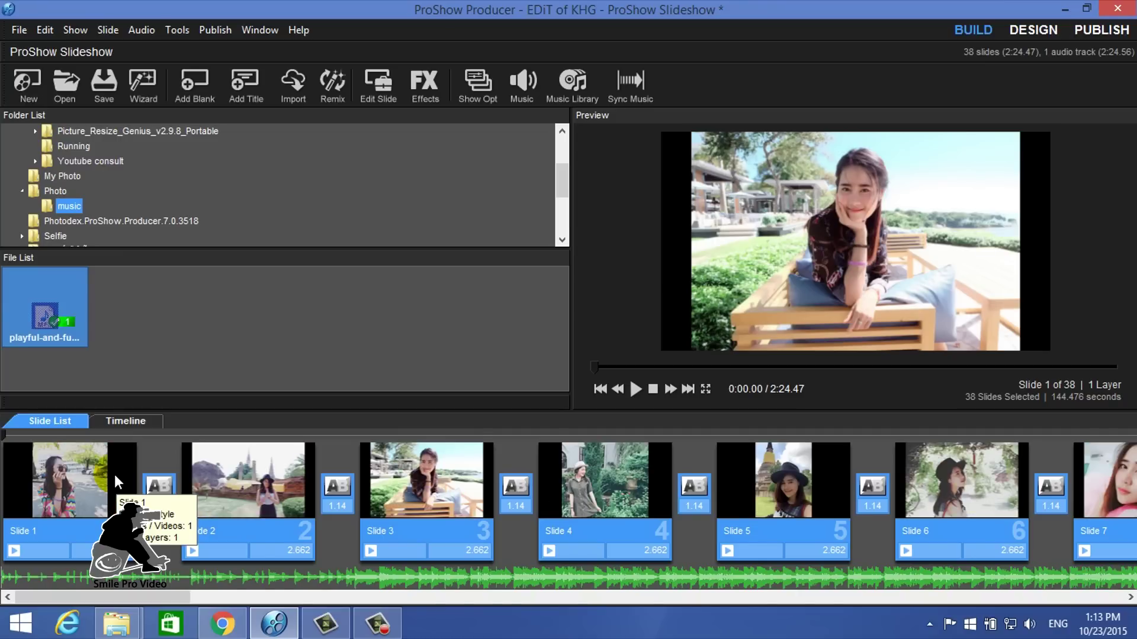
key("ctrl+shift+r")
key("ctrl+shift+r")
key("ctrl+shift+r")
key("ctrl+shift+r")
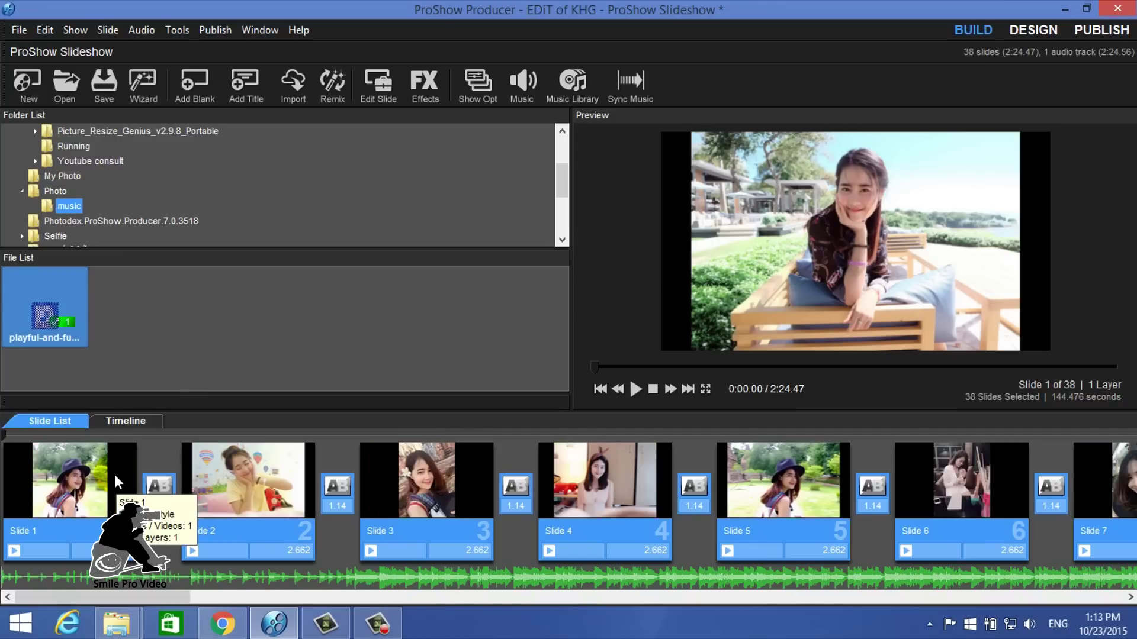
Randomize the order of all selected slides repeatedly until a fresh arrangement is reached.
key("ctrl+shift+r")
key("ctrl+shift+r")
key("ctrl+shift+r")
key("ctrl+shift+r")
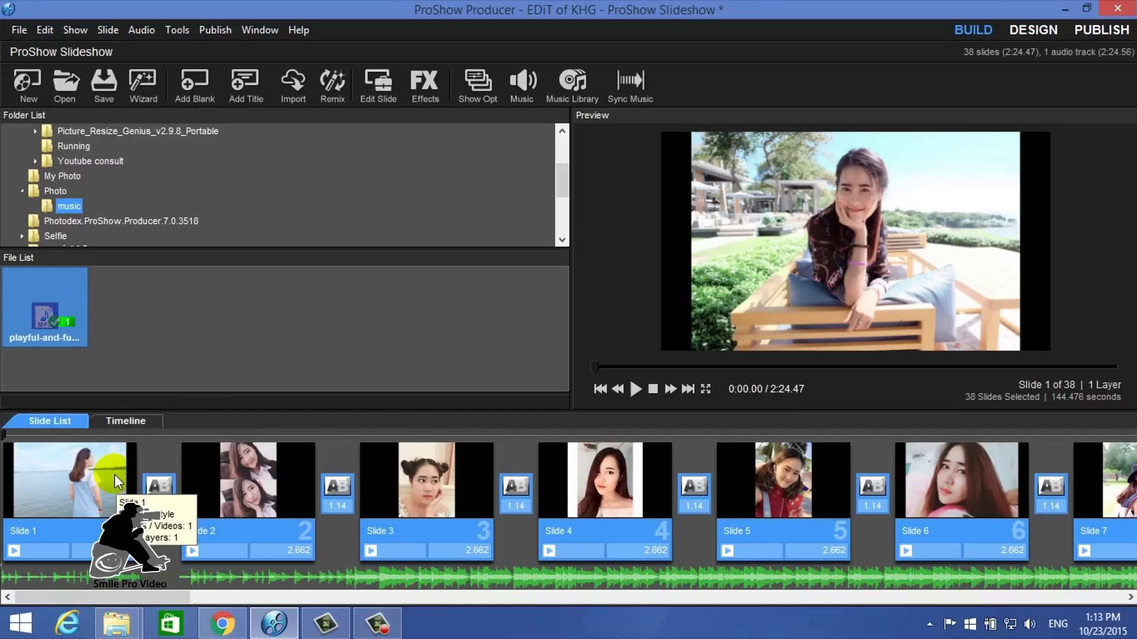
key("ctrl+shift+r")
key("ctrl+shift+r")
key("ctrl+shift+r")
key("ctrl+shift+r")
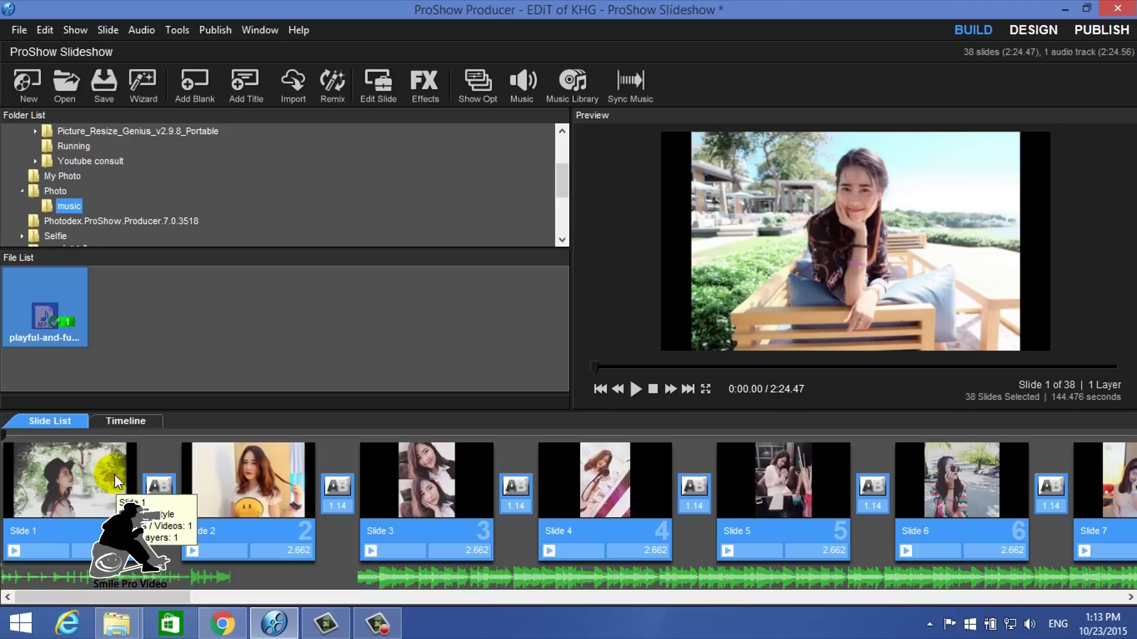
key("ctrl+shift+r")
key("ctrl+shift+r")
key("ctrl+shift+r")
key("ctrl+shift+r")
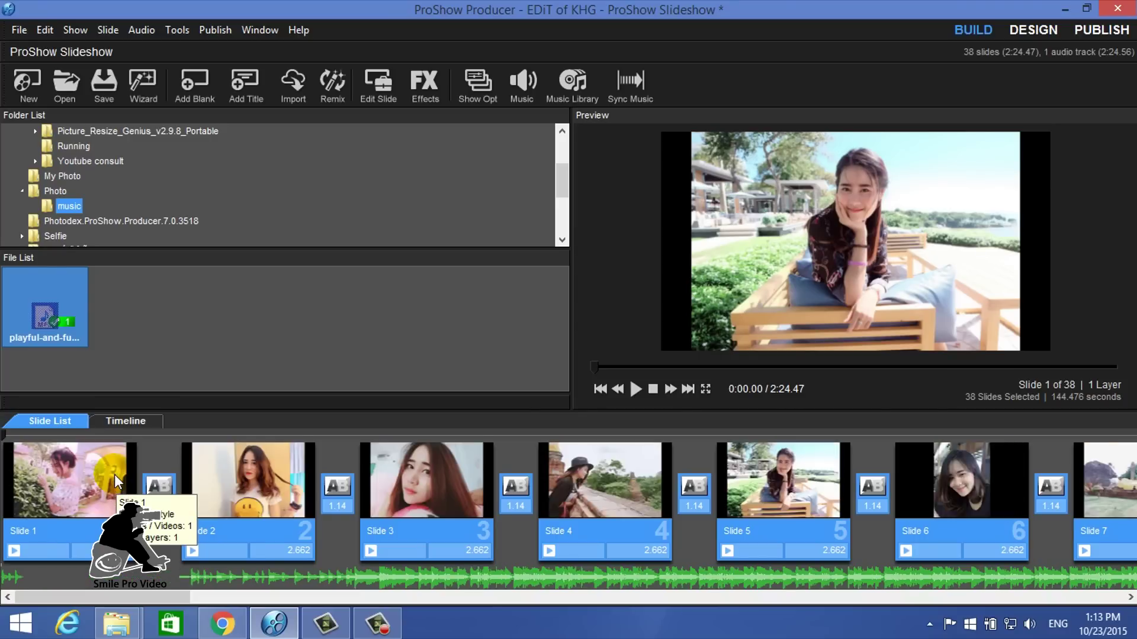
key("ctrl+shift+r")
key("ctrl+shift+r")
key("ctrl+shift+r")
key("ctrl+shift+r")
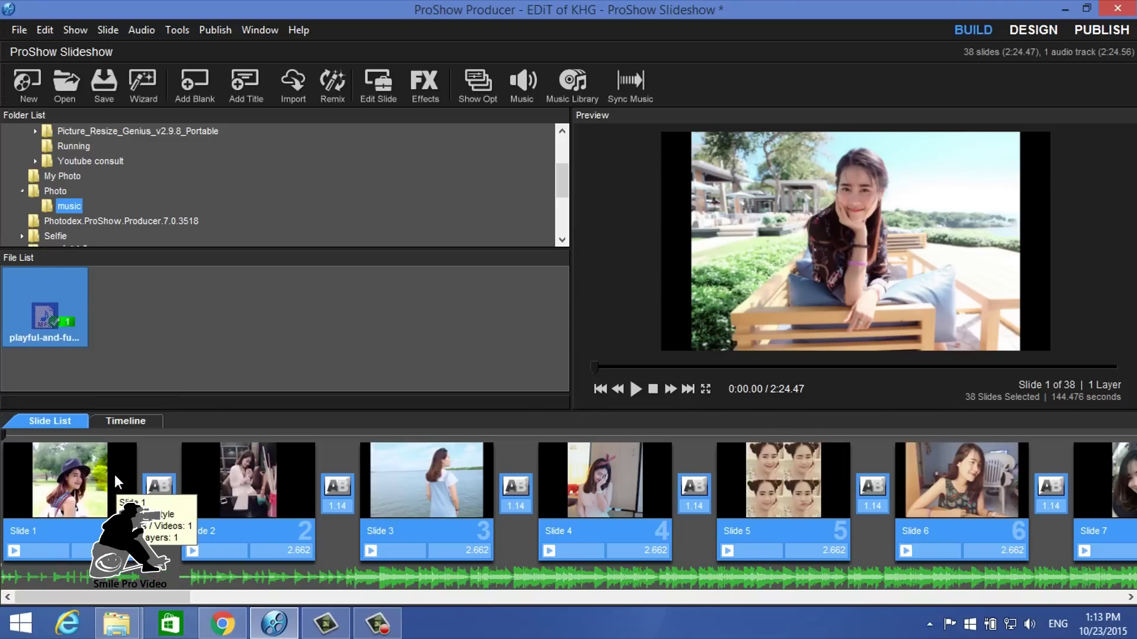
Swap slides 1 and 2 so the stadium photo opens the show, and swap slides 4 and 5.
left_click(115, 474)
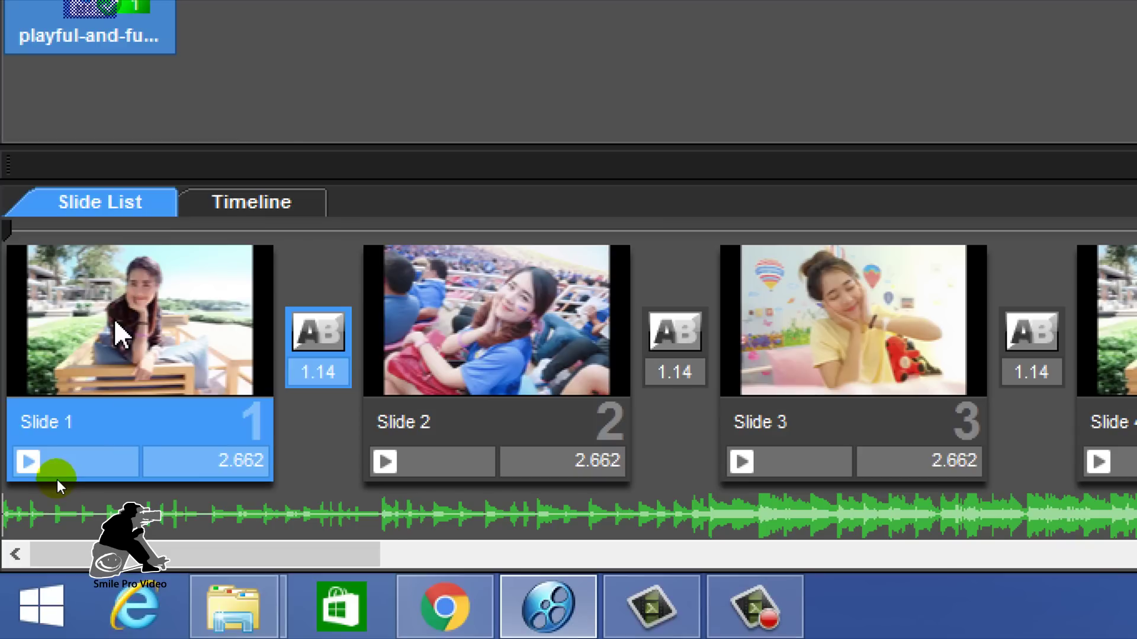
left_click_drag(427, 347, 675, 343)
left_click(155, 375)
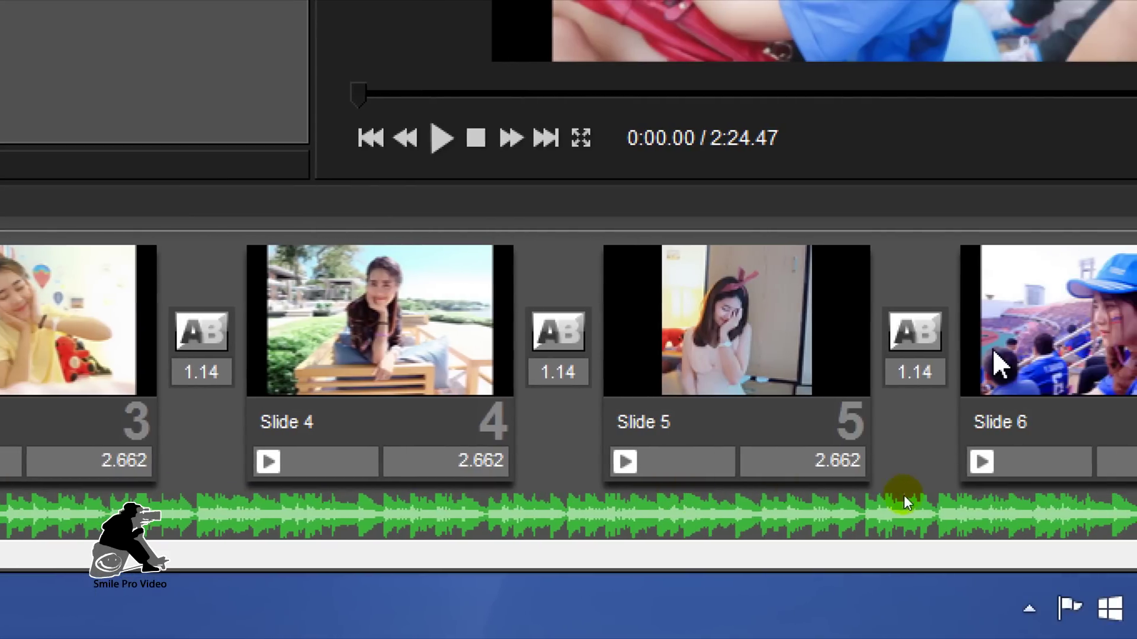
left_click_drag(364, 340, 682, 372)
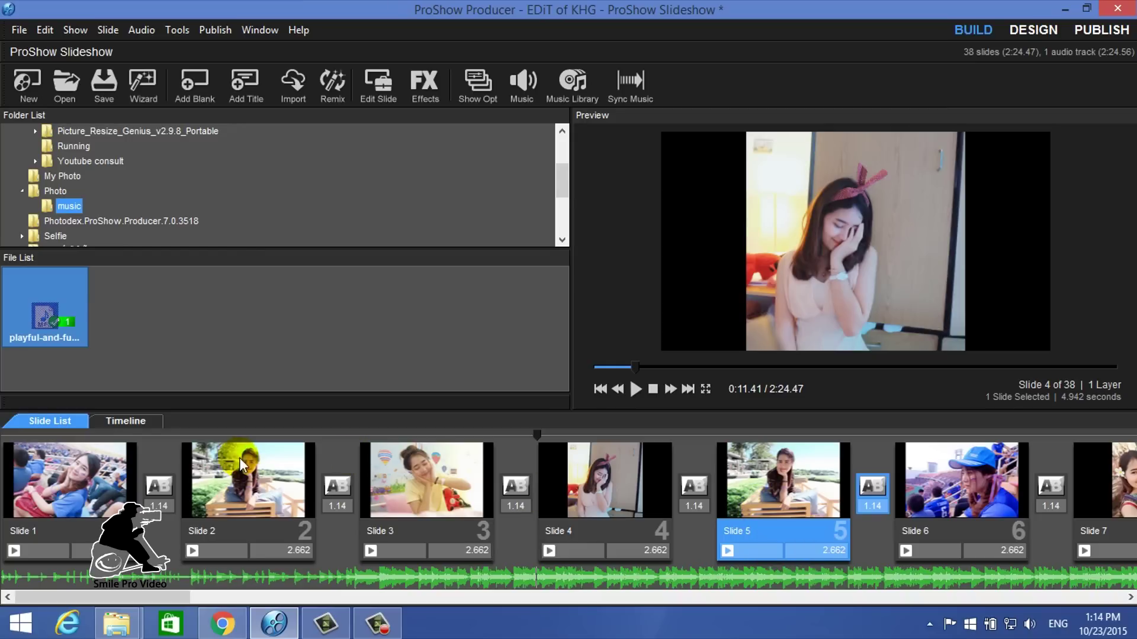
Scrub through the first five slides to examine their new order, and return to the start of the show.
left_click(30, 436)
mouse_move(33, 437)
left_mouse_down()
mouse_move(240, 470)
mouse_move(243, 481)
left_mouse_up()
left_click(241, 479)
left_click_drag(237, 429, 441, 465)
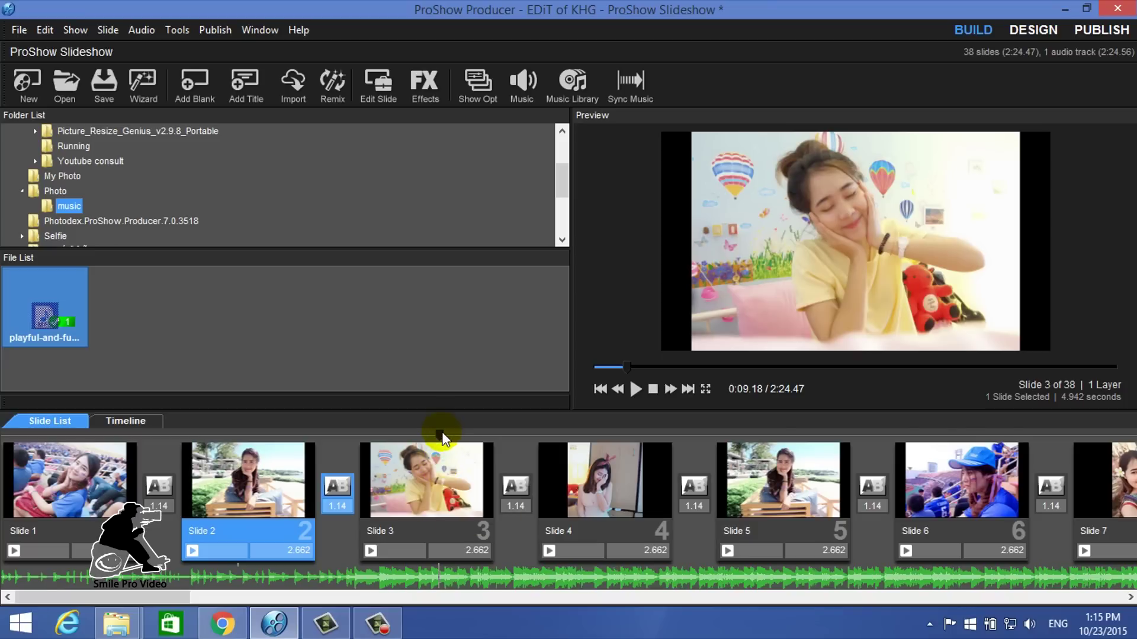
mouse_move(442, 432)
left_mouse_down()
mouse_move(564, 439)
mouse_move(628, 413)
left_mouse_up()
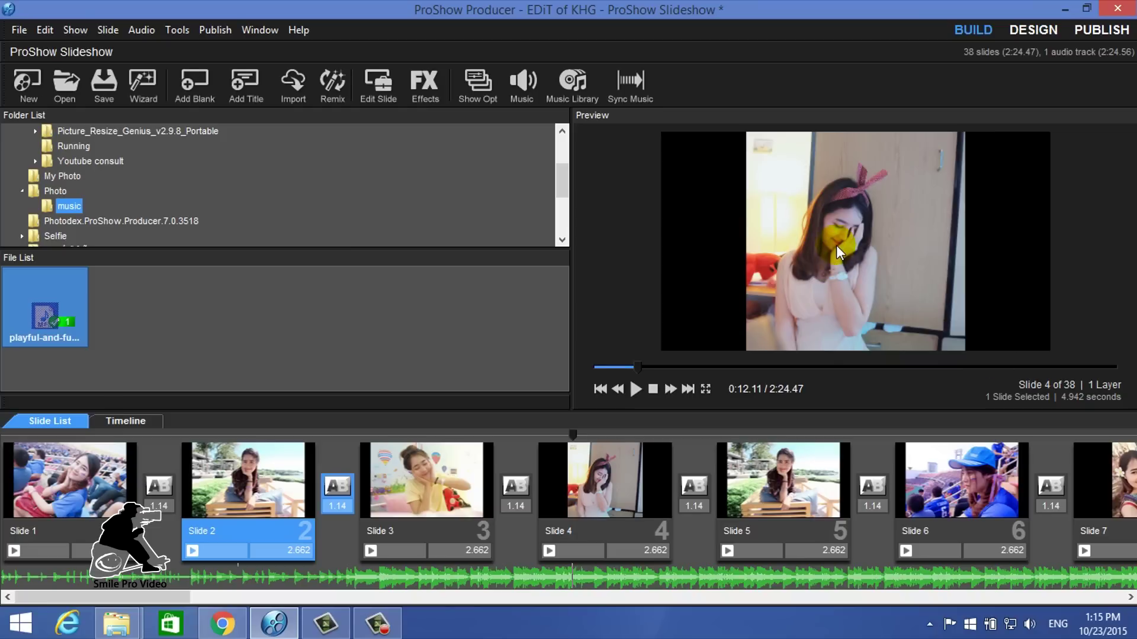
left_click_drag(574, 439, 827, 439)
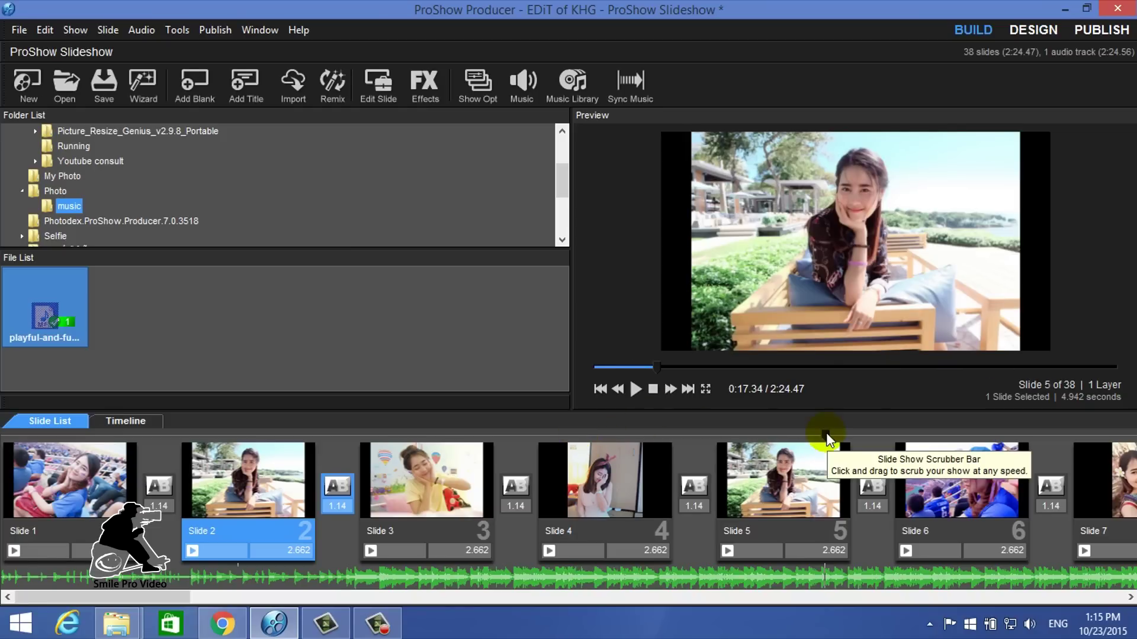
left_click_drag(827, 439, 4, 441)
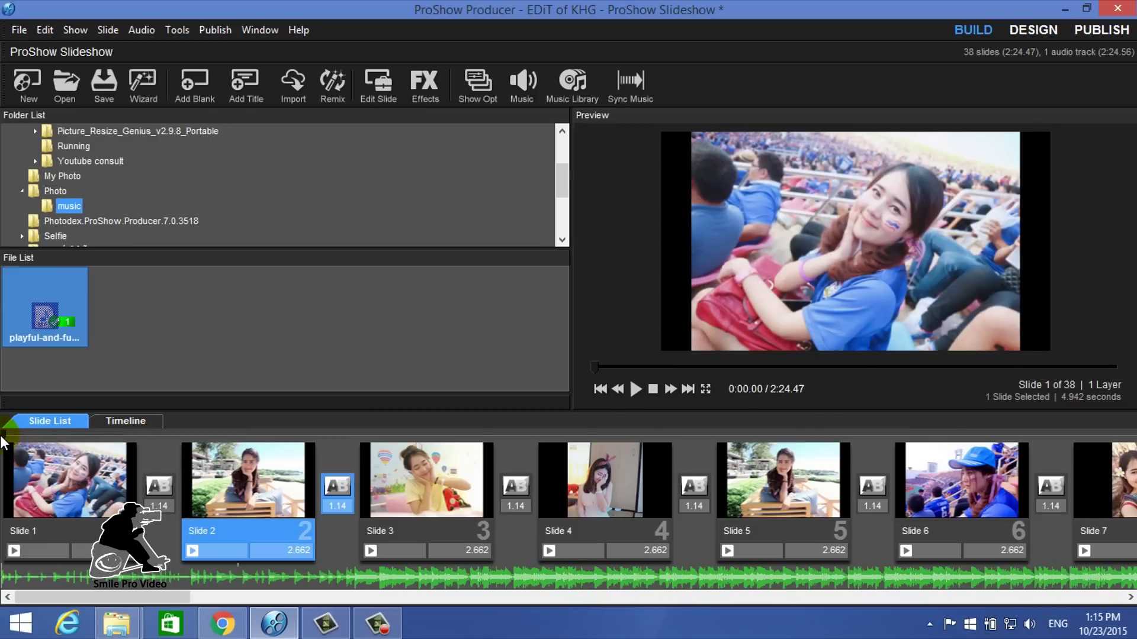
Select all slides in the show and apply randomized motion effects to them.
left_click(52, 476)
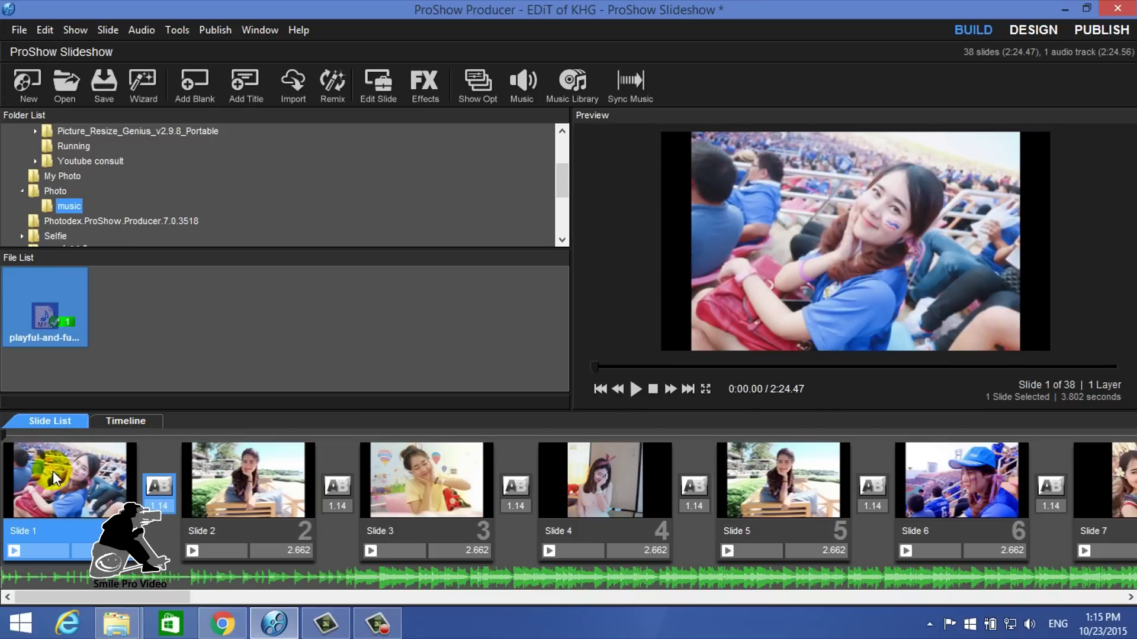
key("ctrl+a")
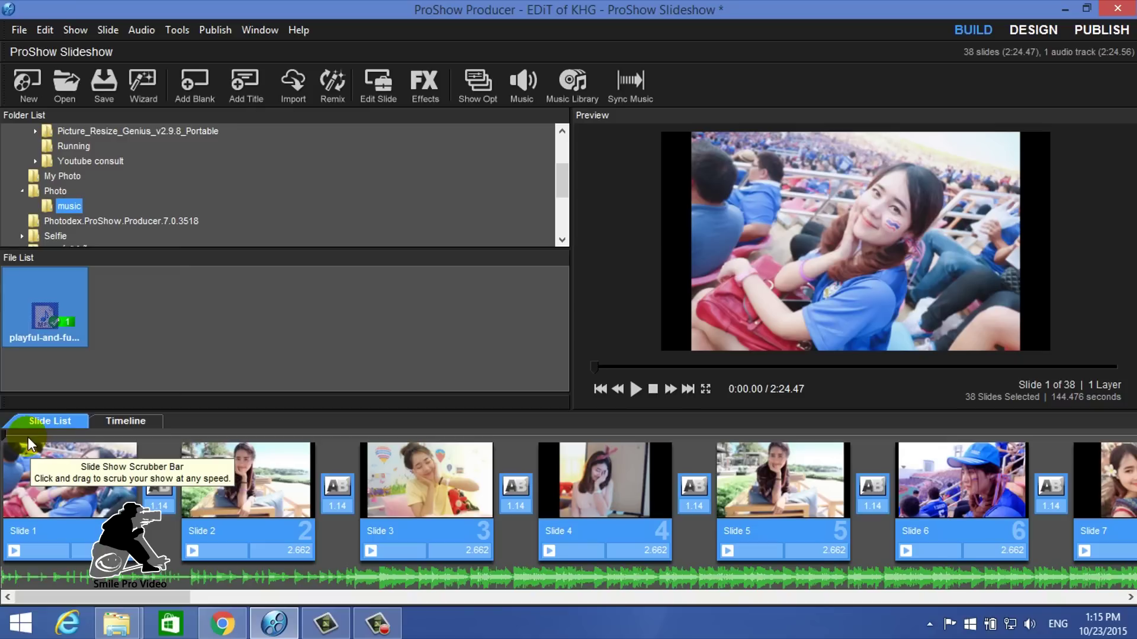
Scrub through the opening slides and play the show to check the motion effects, and stop the playback.
mouse_move(4, 433)
left_mouse_down()
mouse_move(260, 471)
mouse_move(195, 465)
mouse_move(187, 432)
mouse_move(315, 453)
mouse_move(648, 456)
left_mouse_up()
left_click(635, 388)
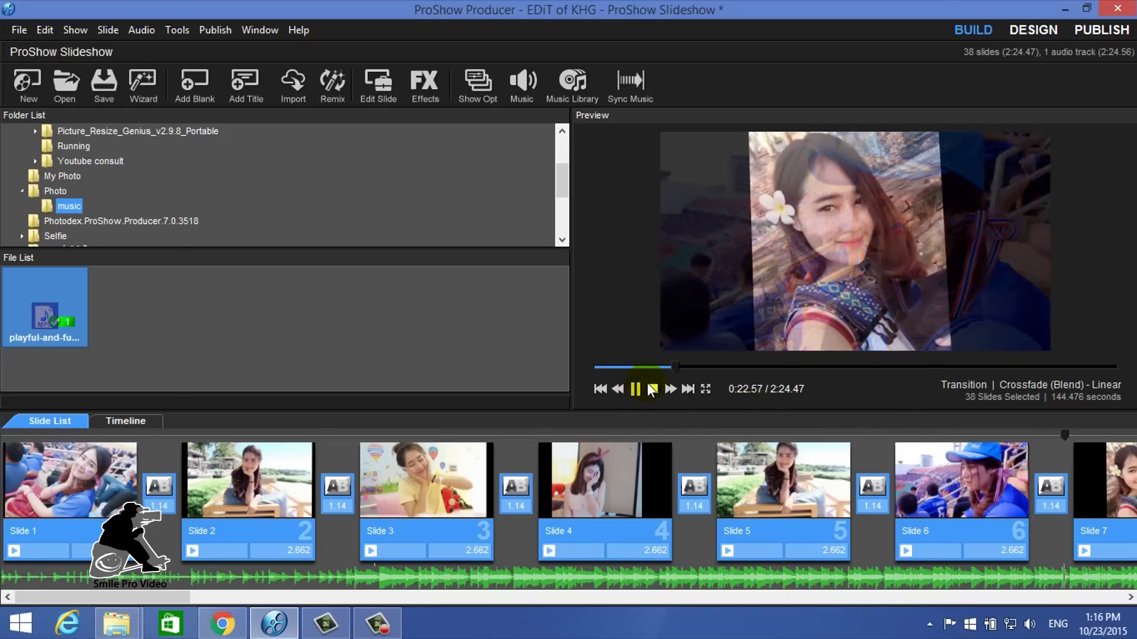
left_click(652, 388)
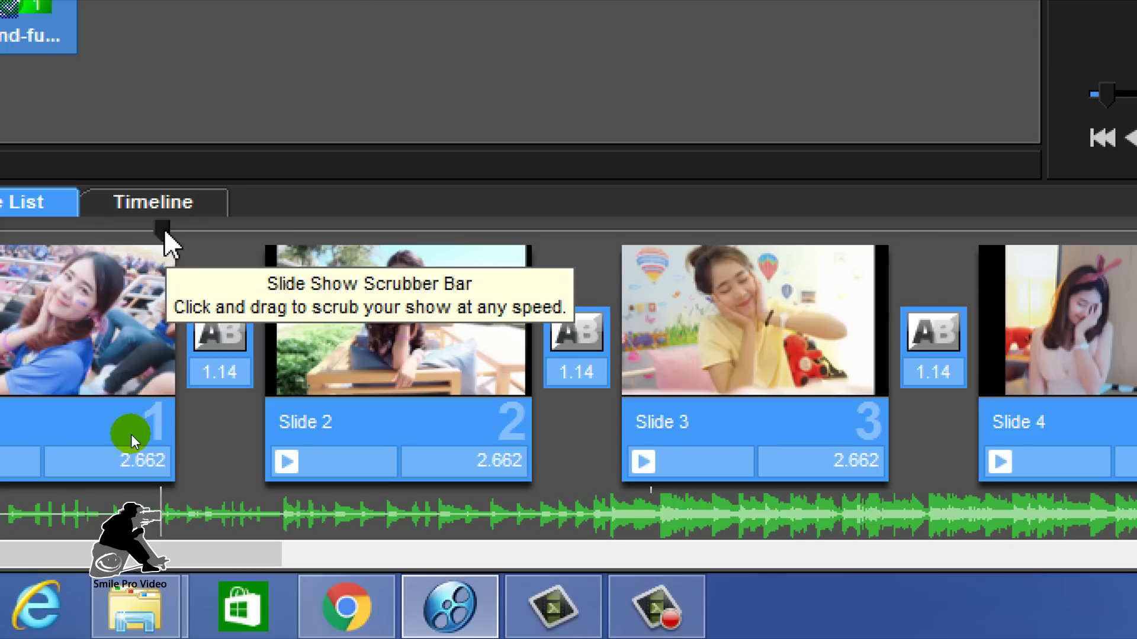
Scrub back and forth between slides 1 and 2 to examine their transition, and return to the start.
left_click(130, 435)
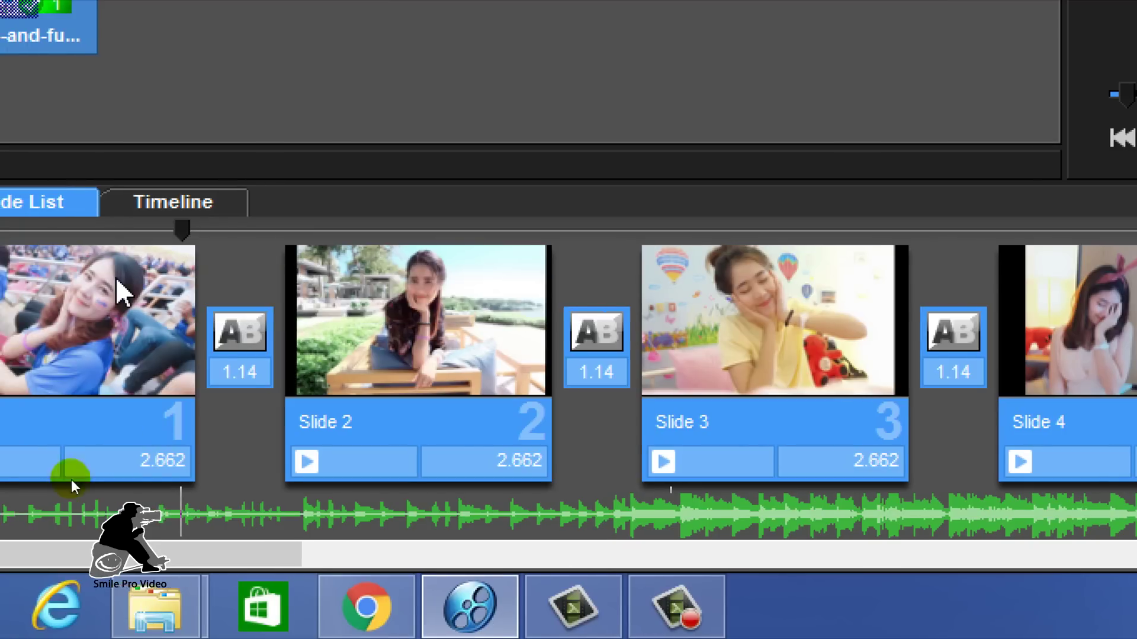
left_click_drag(186, 232, 214, 248)
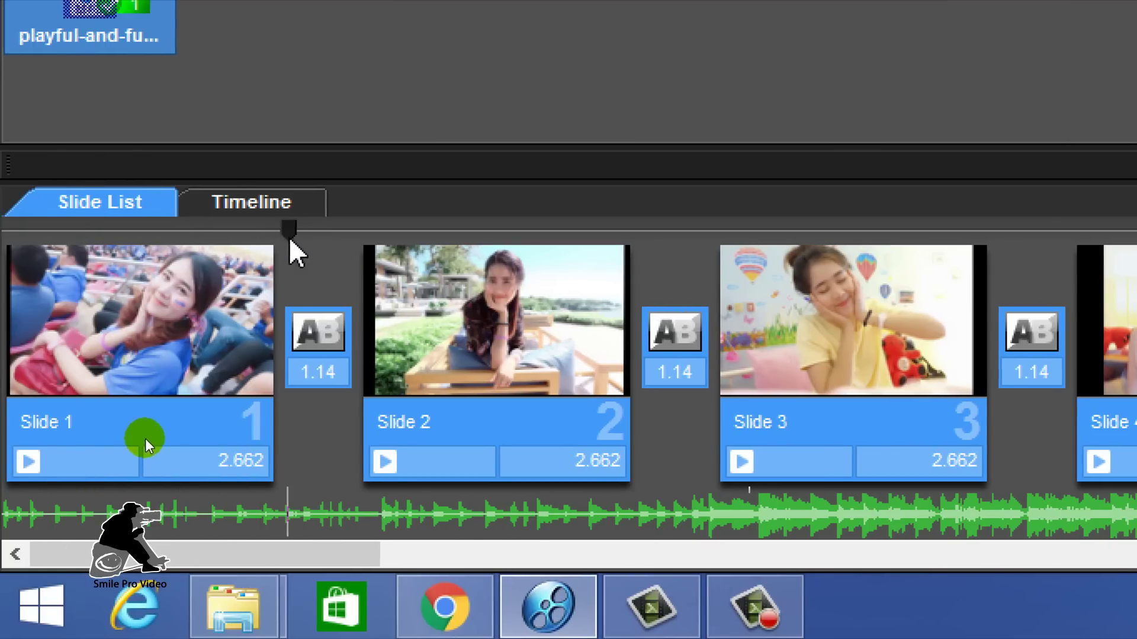
left_click_drag(289, 239, 421, 278)
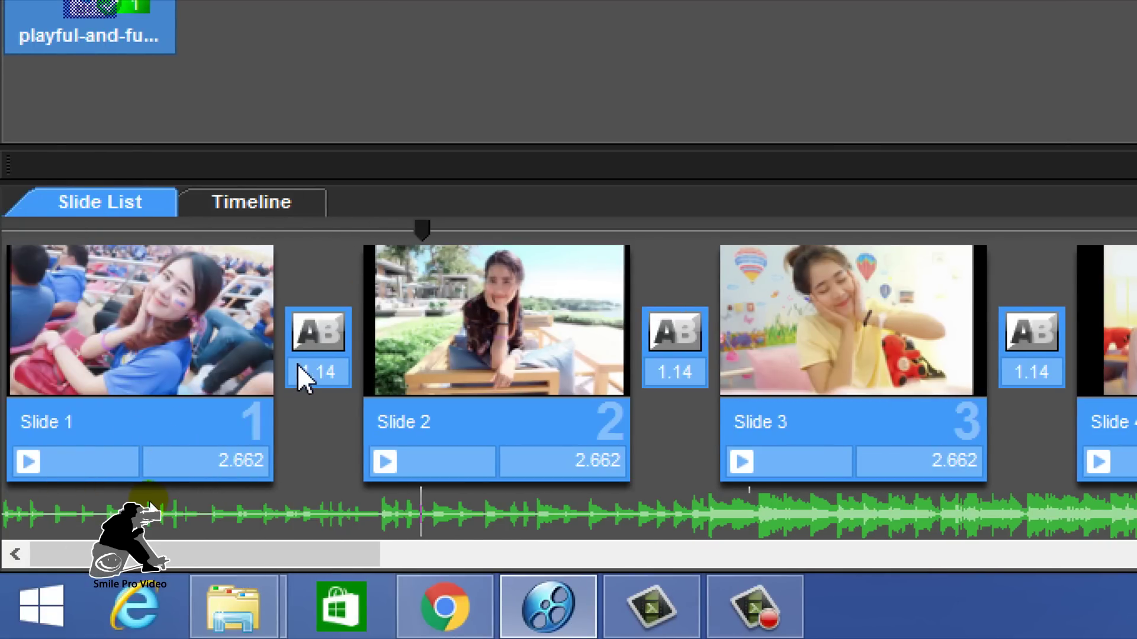
left_click_drag(418, 232, 318, 231)
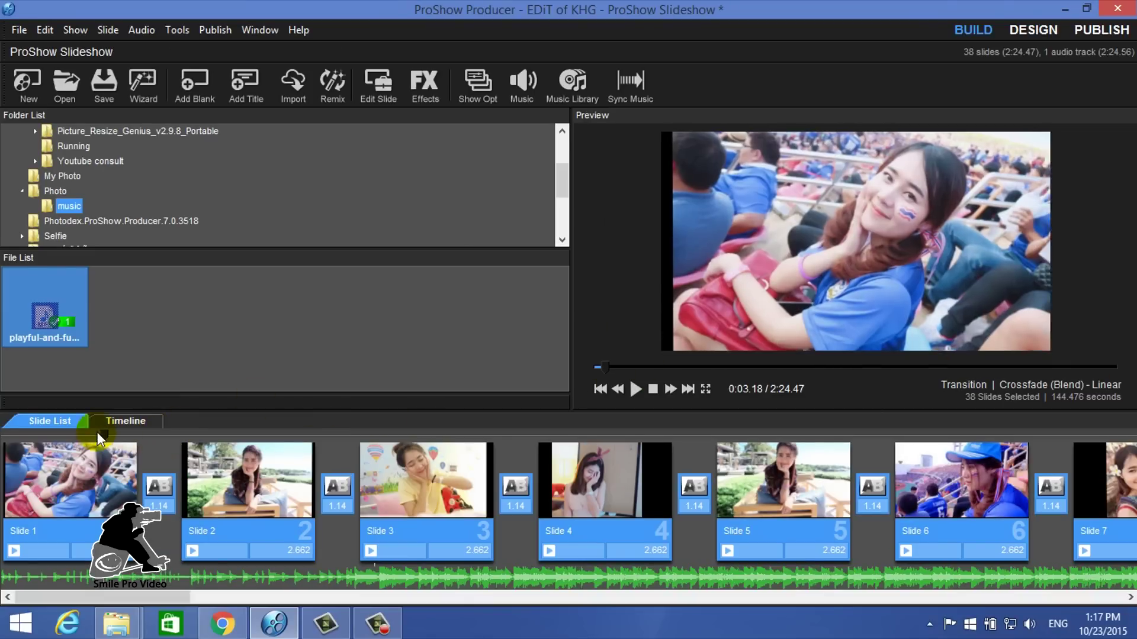
left_click(6, 438)
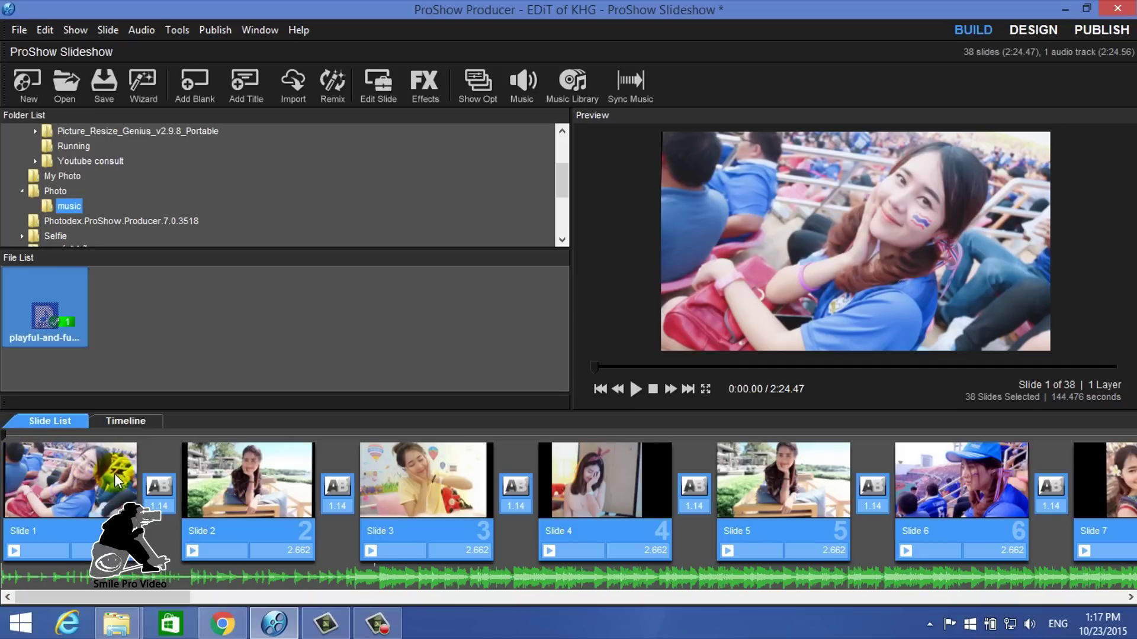
Select all slides and randomize the transitions between them.
left_click(153, 455)
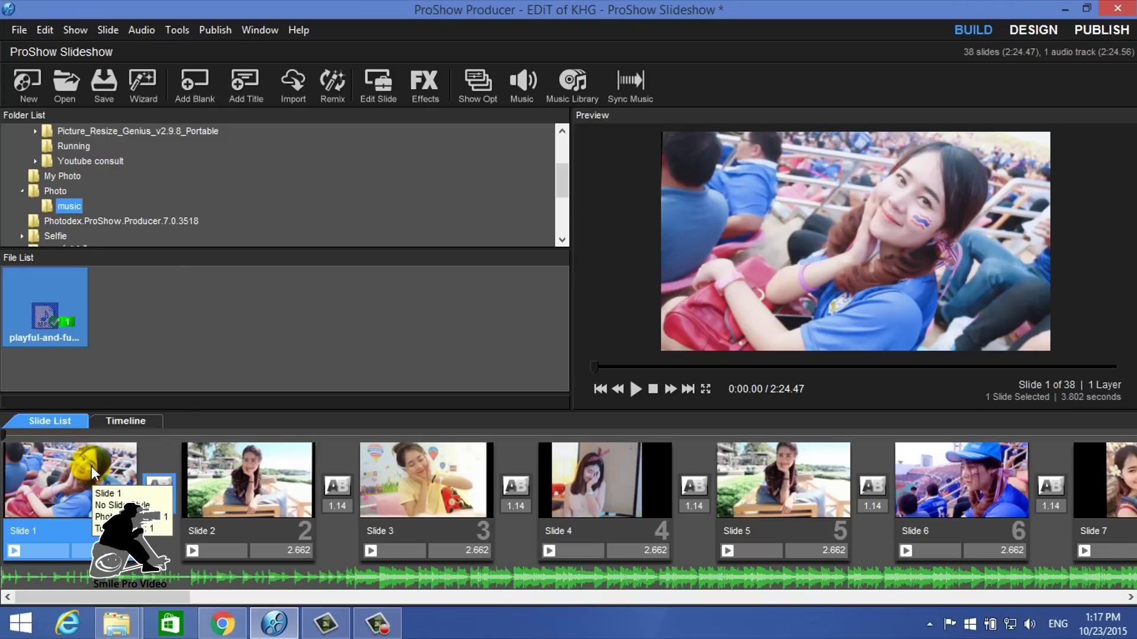
key("ctrl+a")
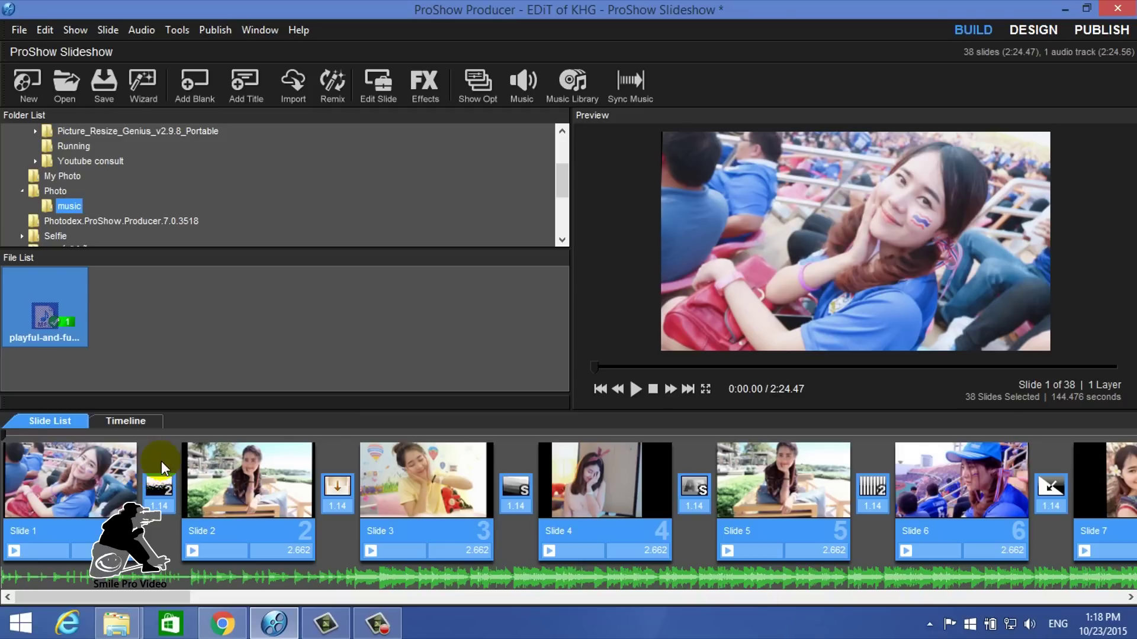
Preview the Billboard, Billboard - Soft and Block Swap - Left transitions for slide 1, and leave the transition chooser without applying any.
left_click(159, 499)
left_click(158, 492)
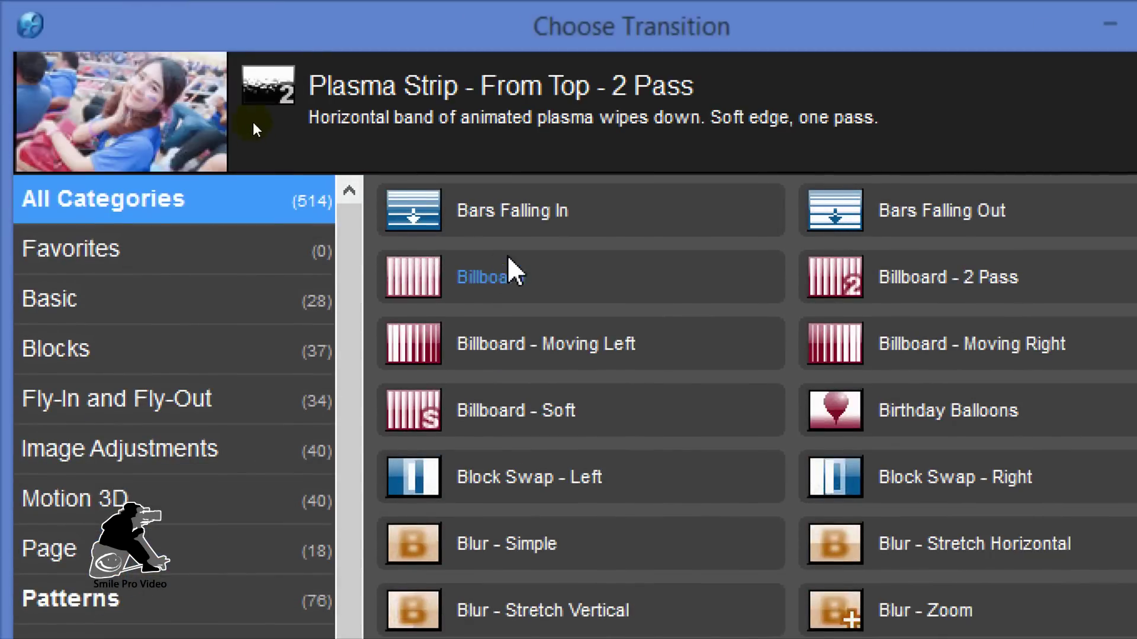
left_click(523, 294)
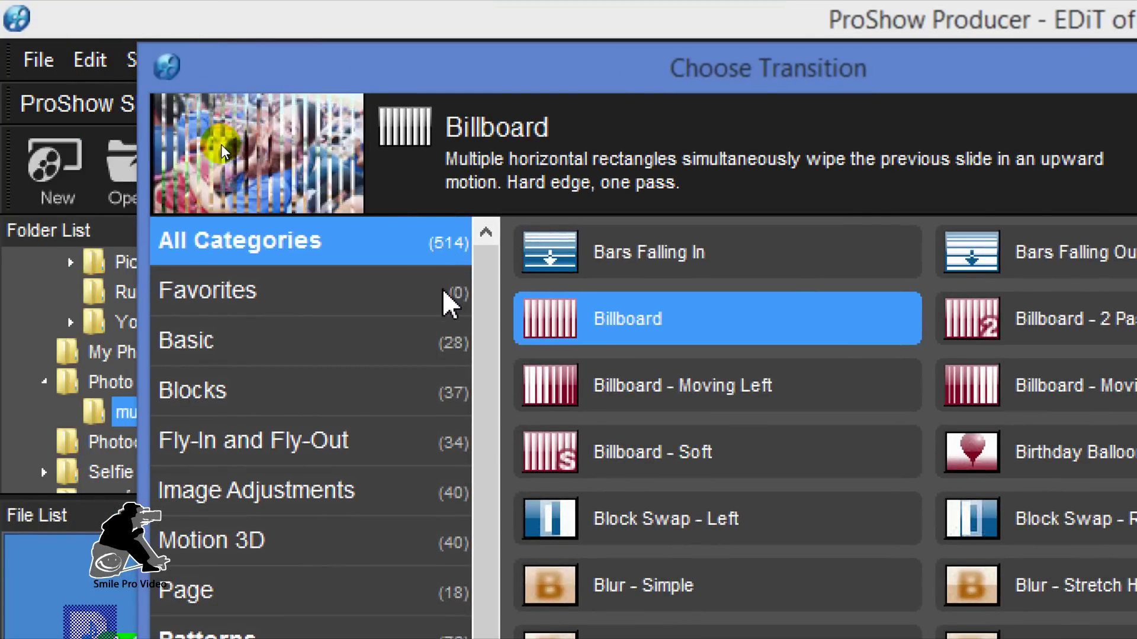
left_click(645, 461)
left_click(634, 528)
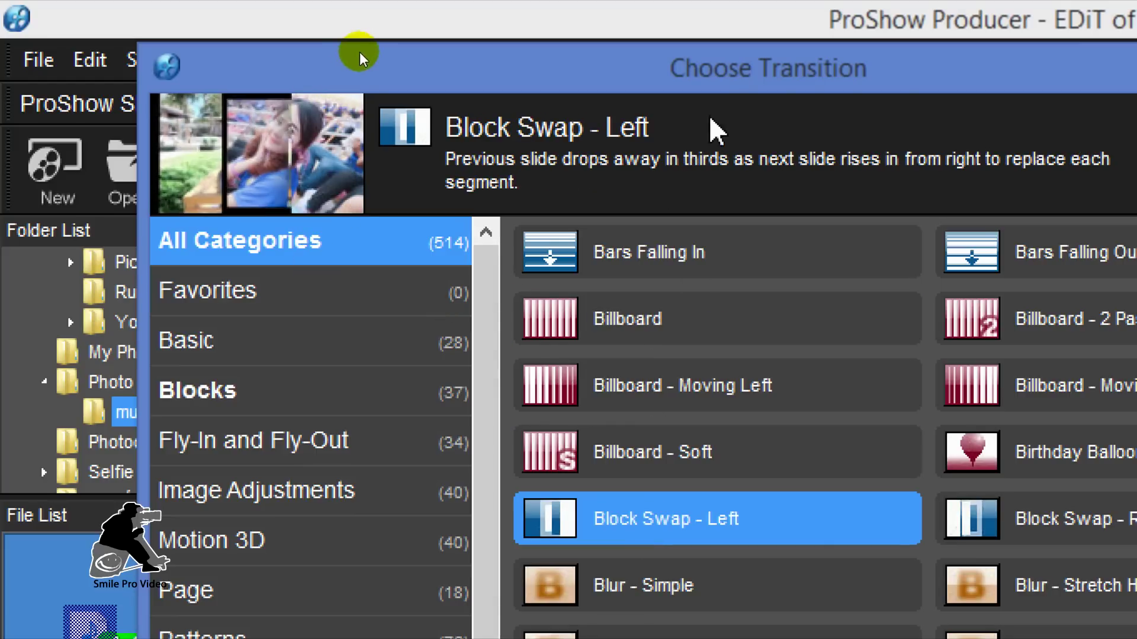
left_click_drag(753, 74, 647, 76)
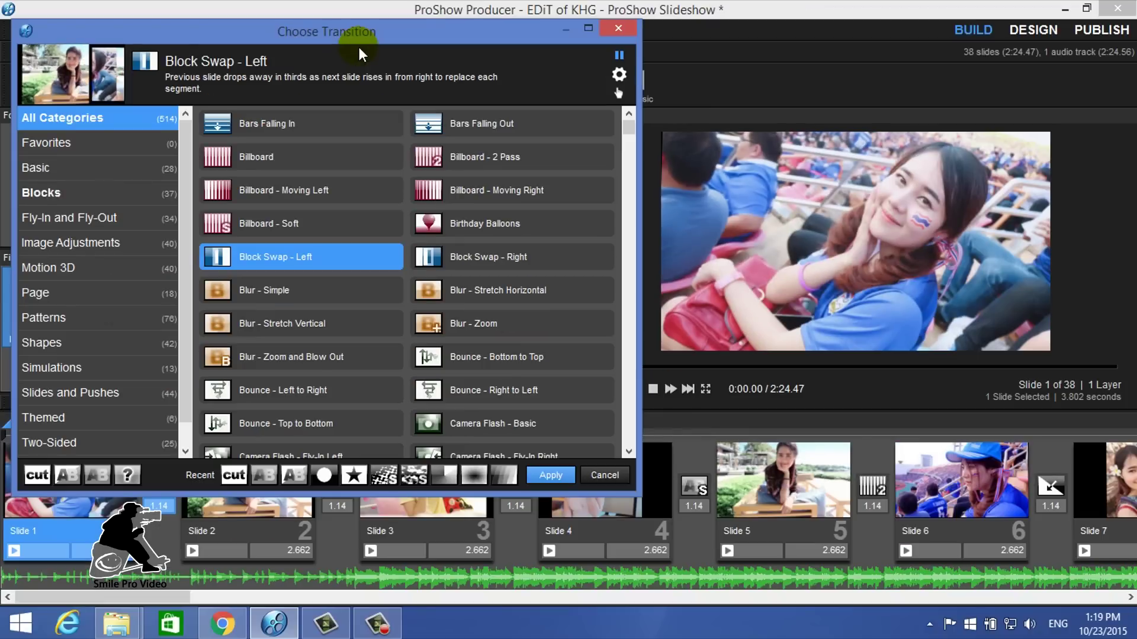
left_click(618, 29)
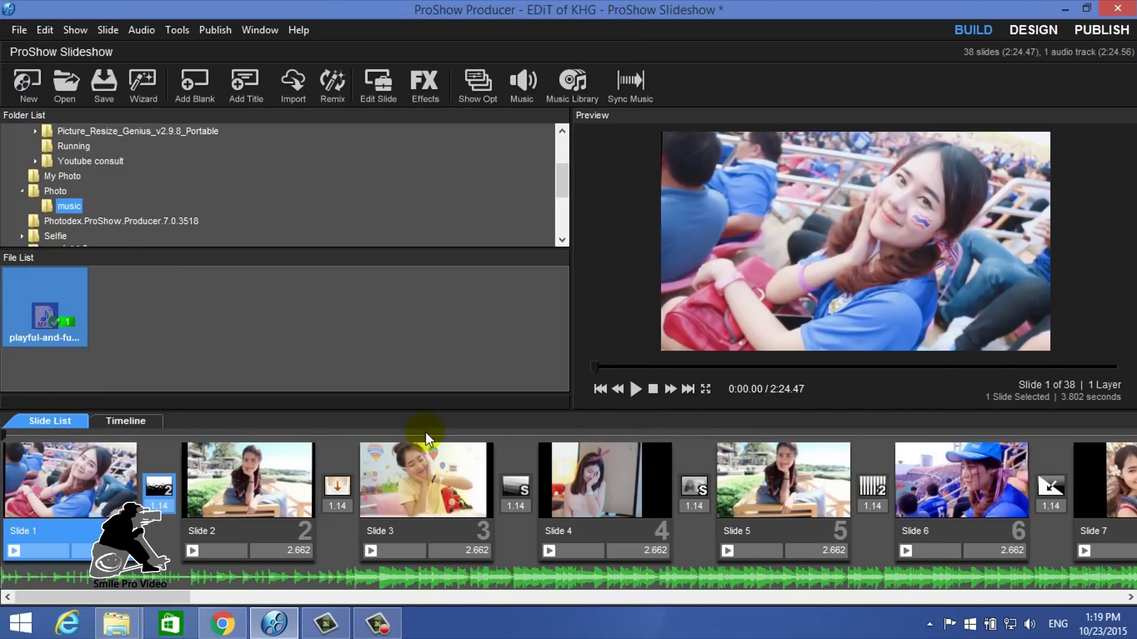
Play the show from the start to check the randomized transitions, and return to slide 1.
left_click(634, 389)
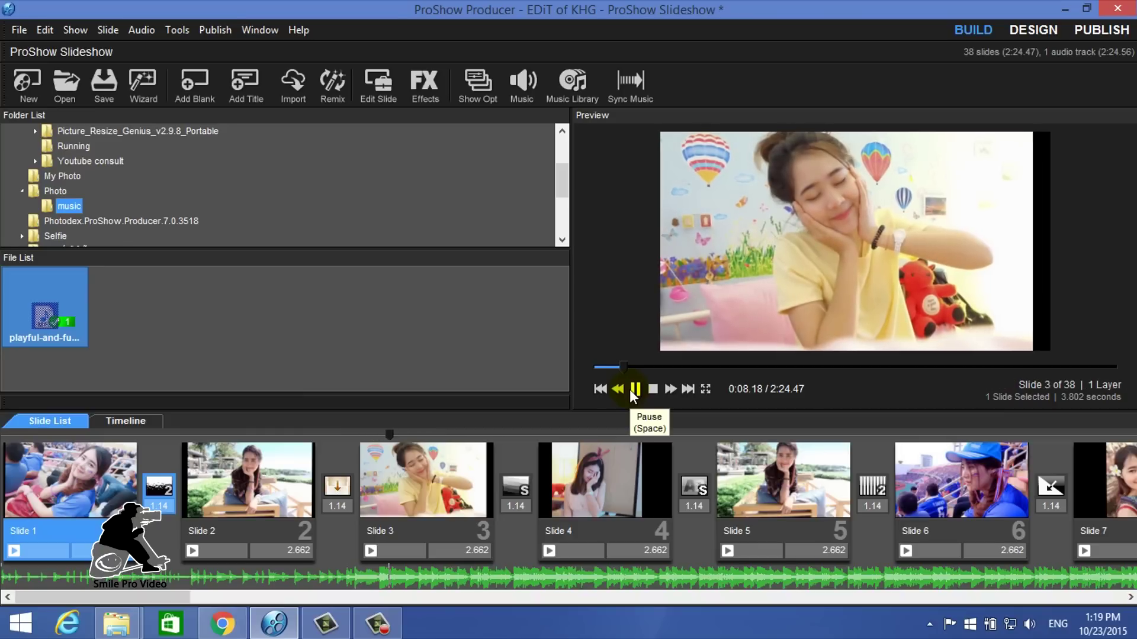
left_click(24, 470)
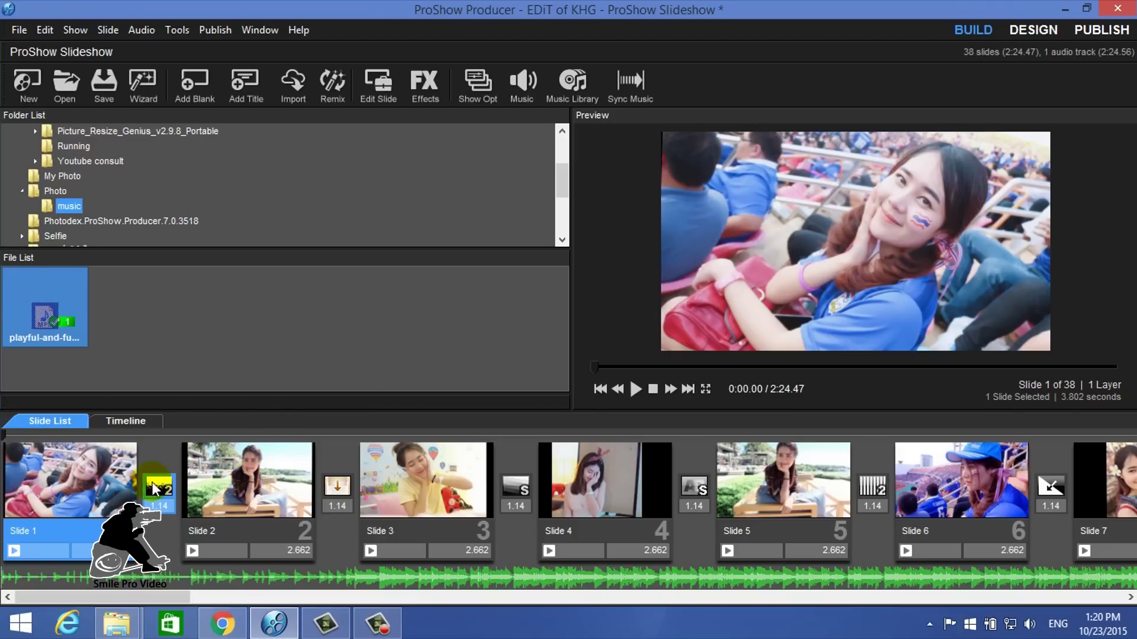
Add the caption "สู้ๆนะคะ นักบอลไทยทุกท่าน" to slide 1 and place it in the lower part of the photo.
double_click(65, 477)
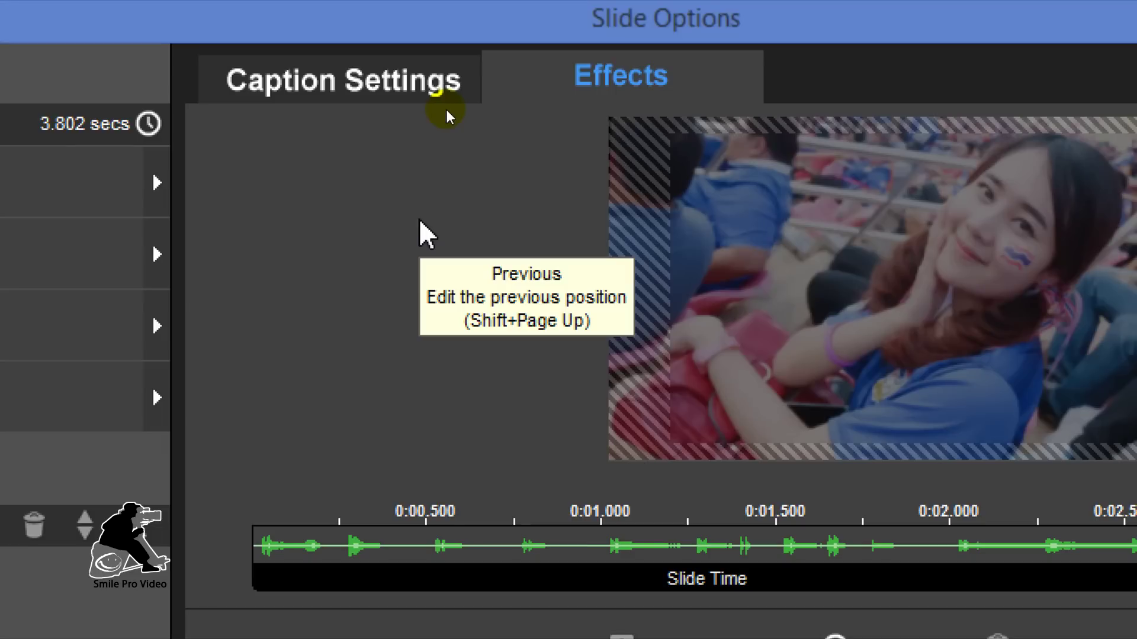
left_click(329, 86)
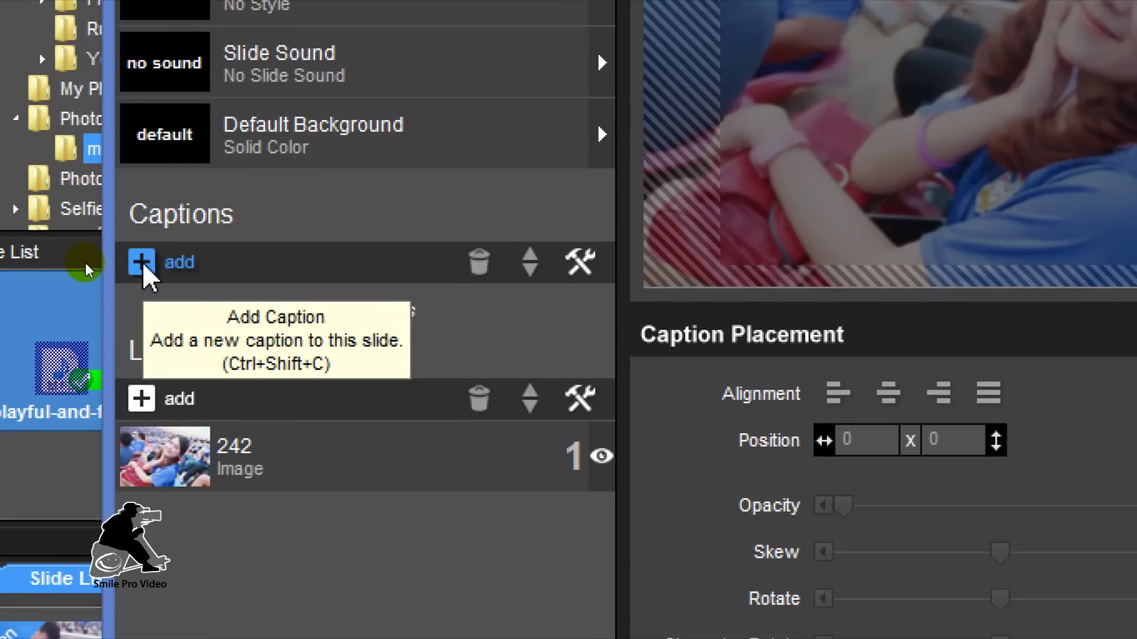
left_click(142, 262)
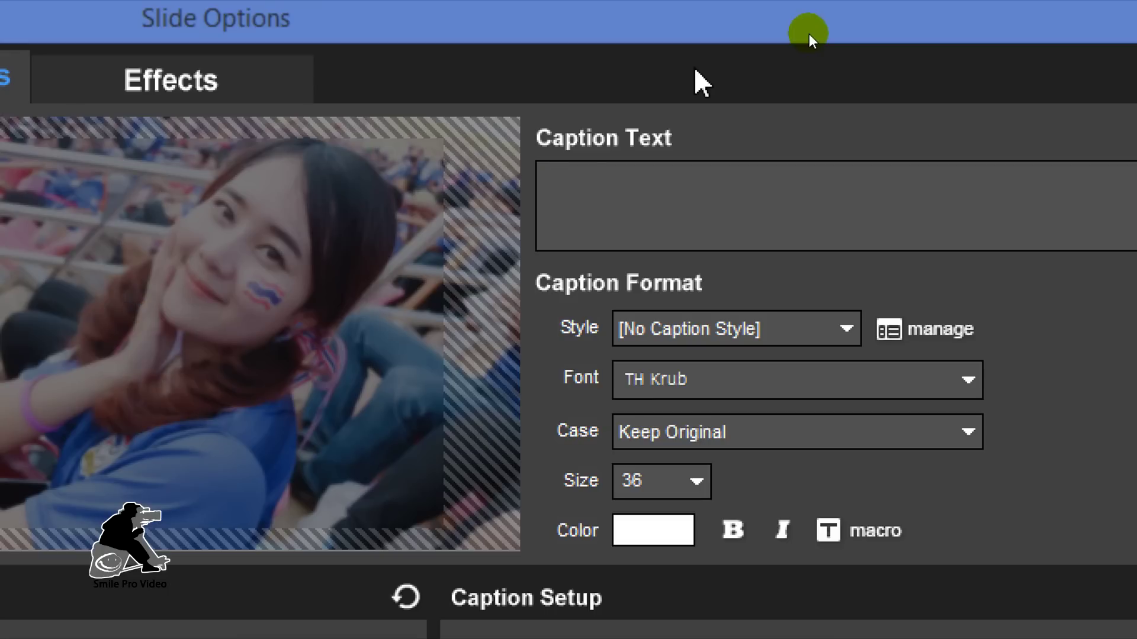
type("ÊÙéæ¹Ð¤Ð ¹Ñ¡ºÍÅä·Â·Ø¡·")
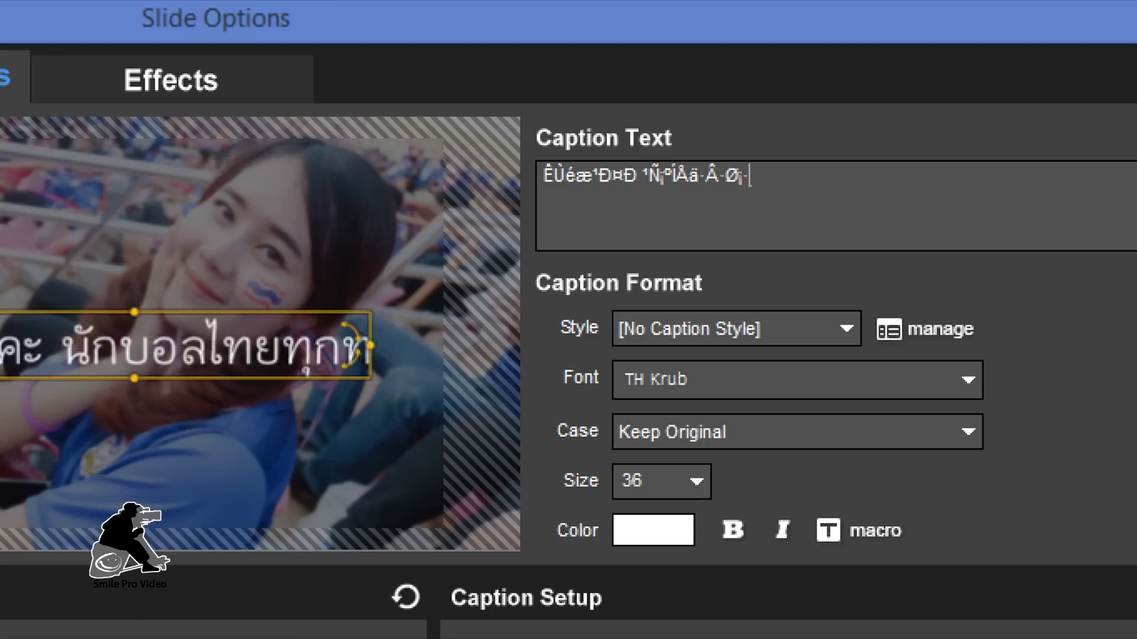
type("èÒ¹")
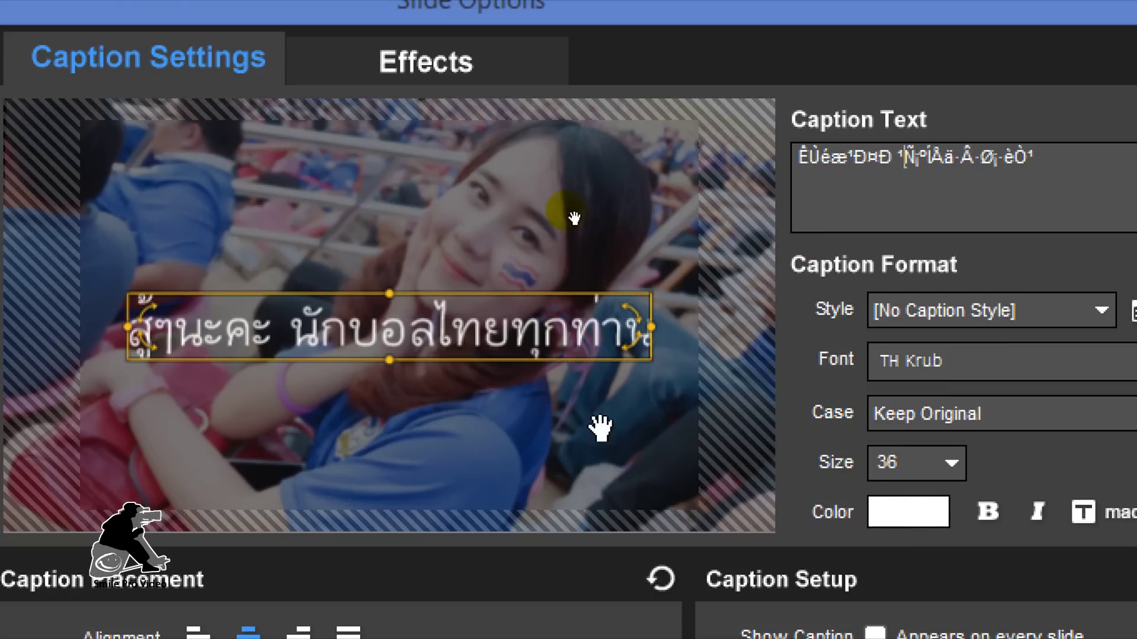
left_click_drag(340, 330, 346, 450)
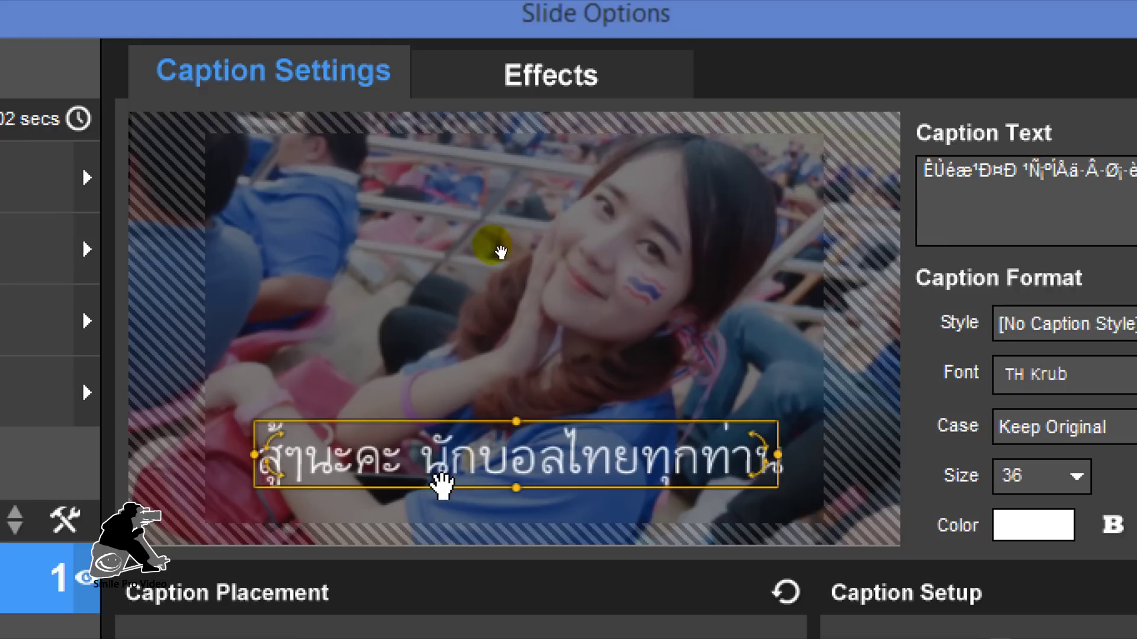
Apply the Fade Zoom Random fly-in effect to slide 1's caption and accept the slide options.
left_click(541, 88)
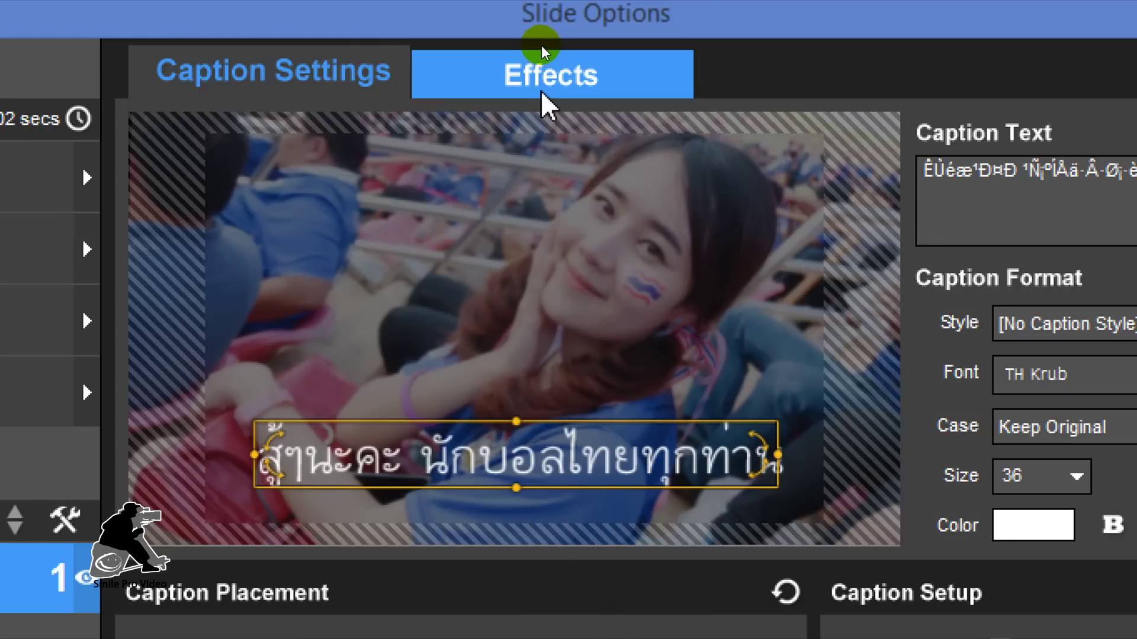
left_click(540, 76)
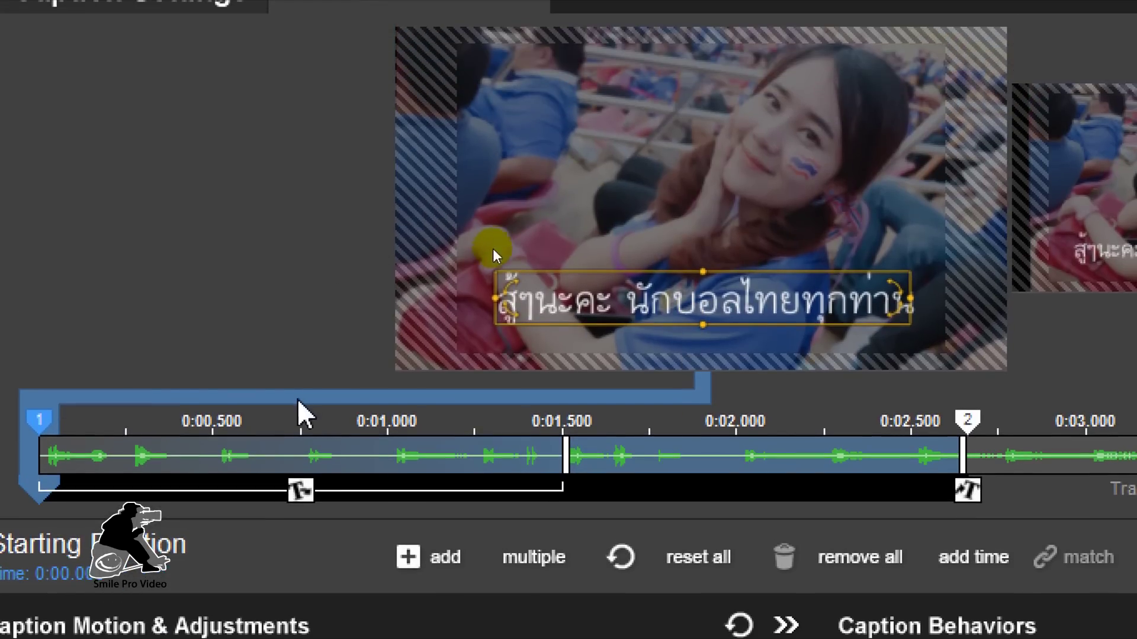
double_click(320, 468)
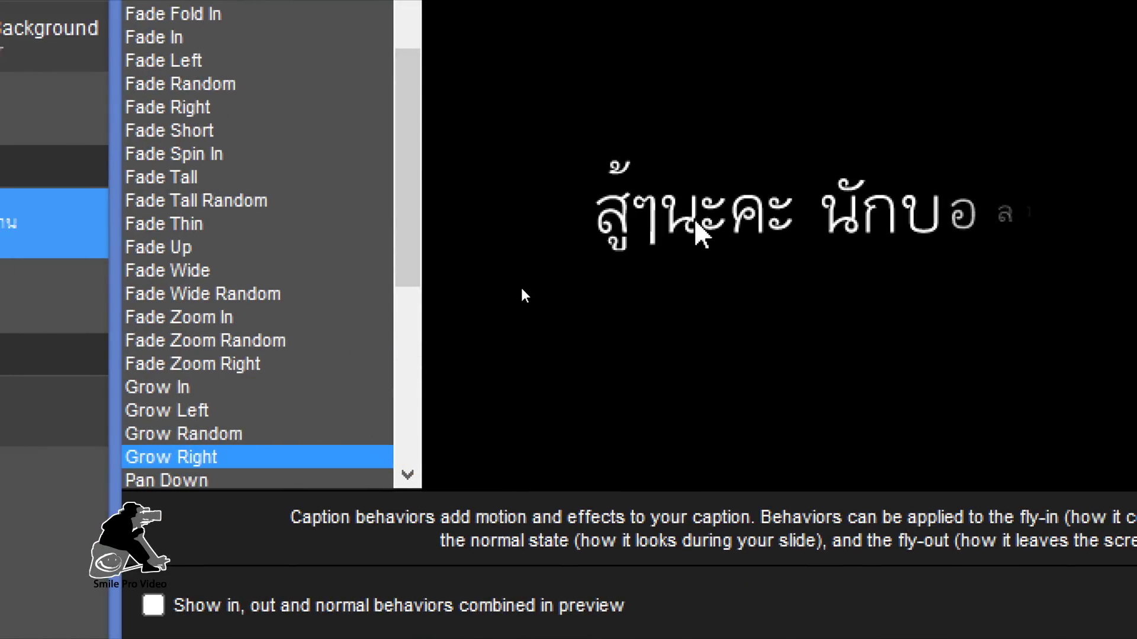
left_click(247, 374)
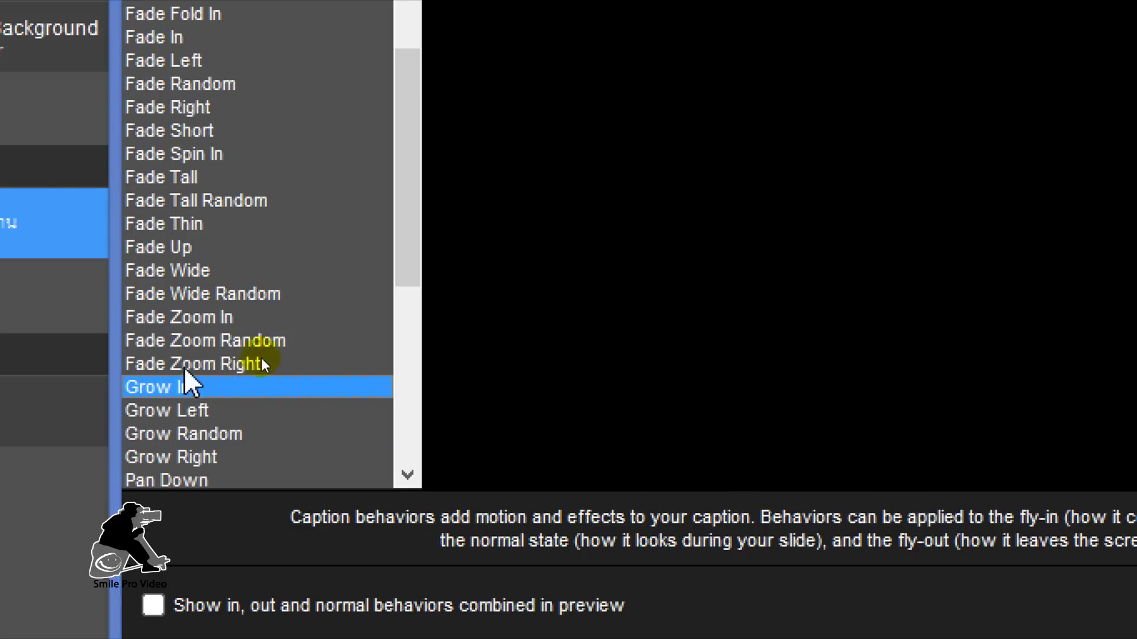
left_click(263, 349)
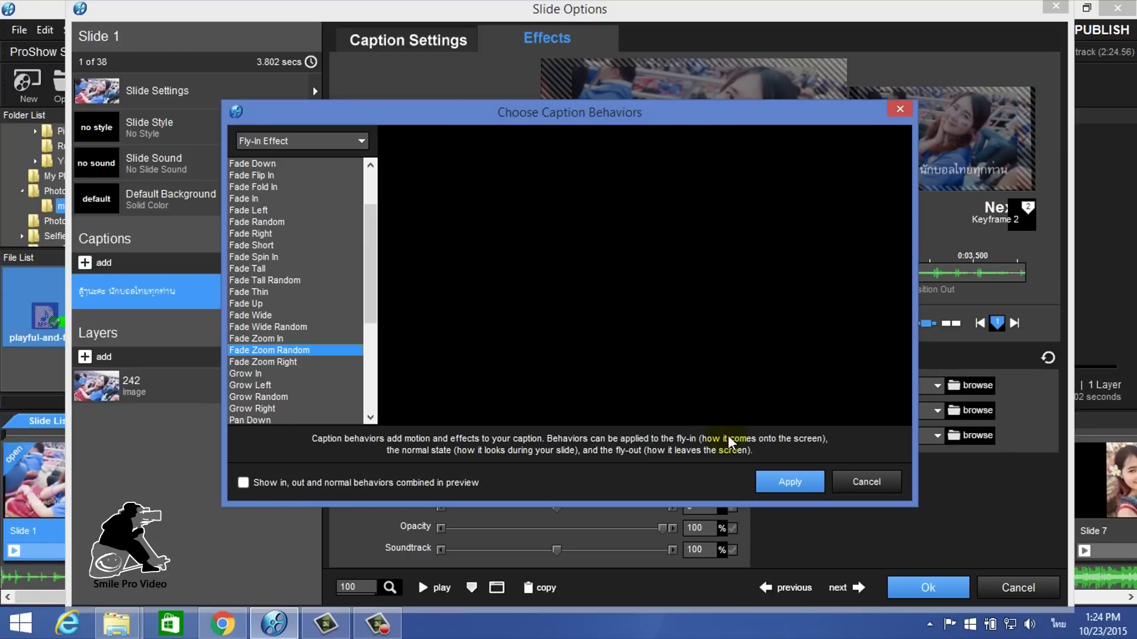
left_click(785, 482)
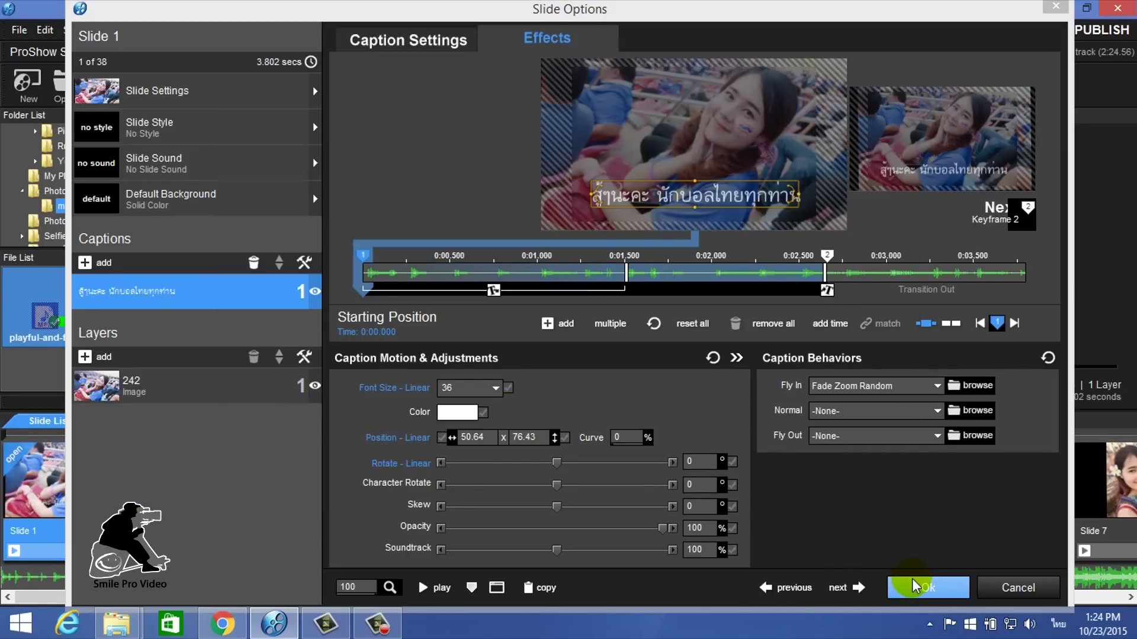
left_click(923, 588)
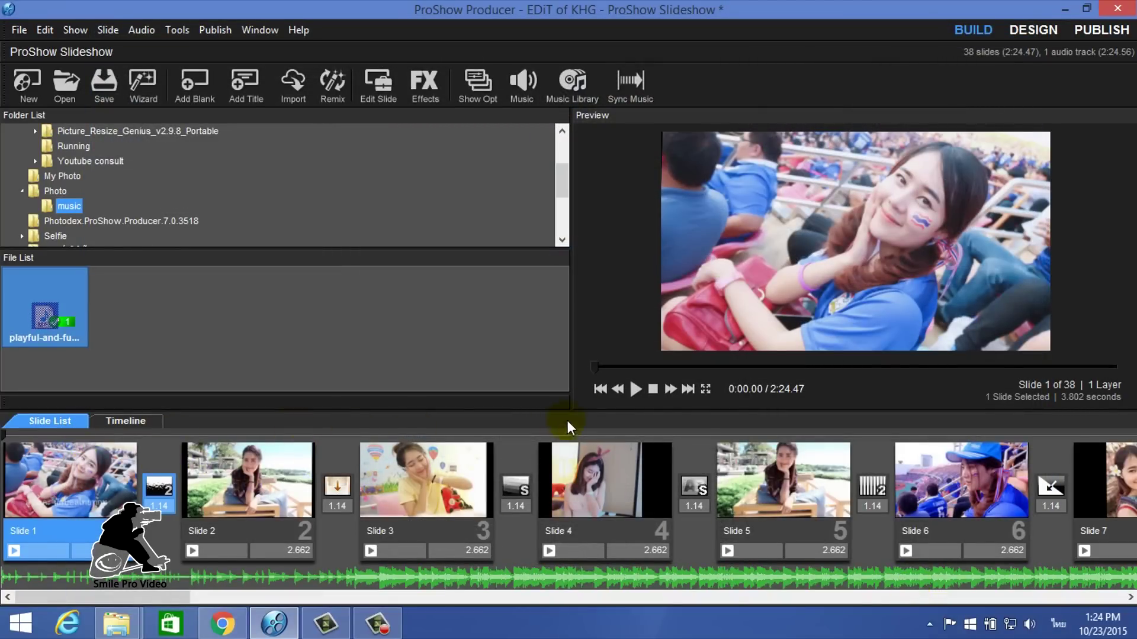
Play the show and scrub through the beginning of slide 1 to check the caption's fly-in, and return to the start.
left_click(635, 391)
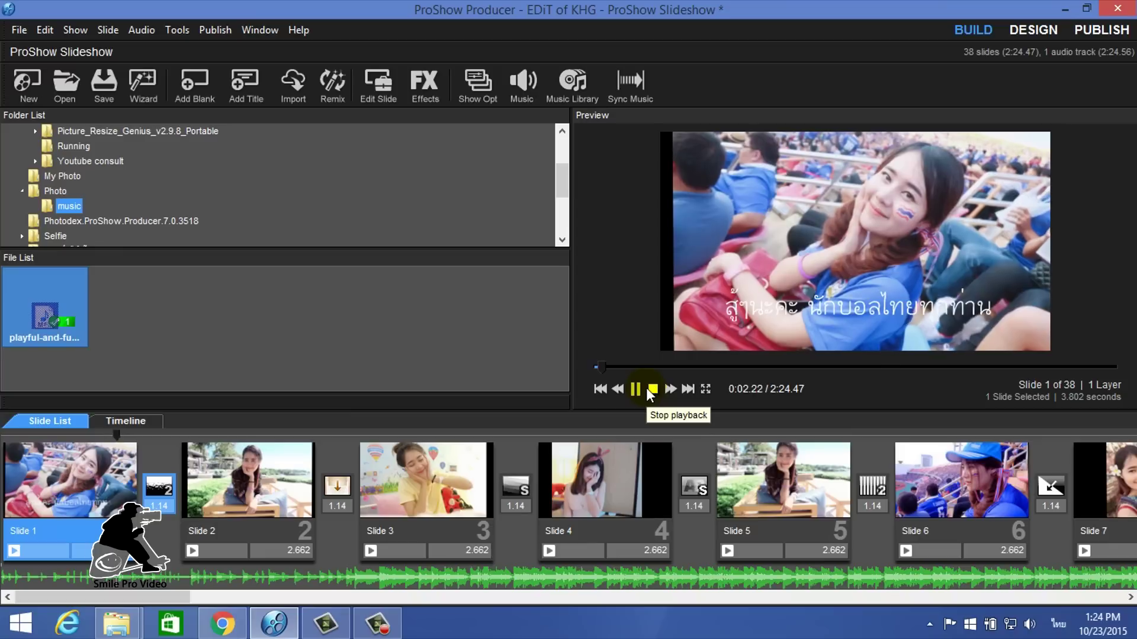
left_click(651, 391)
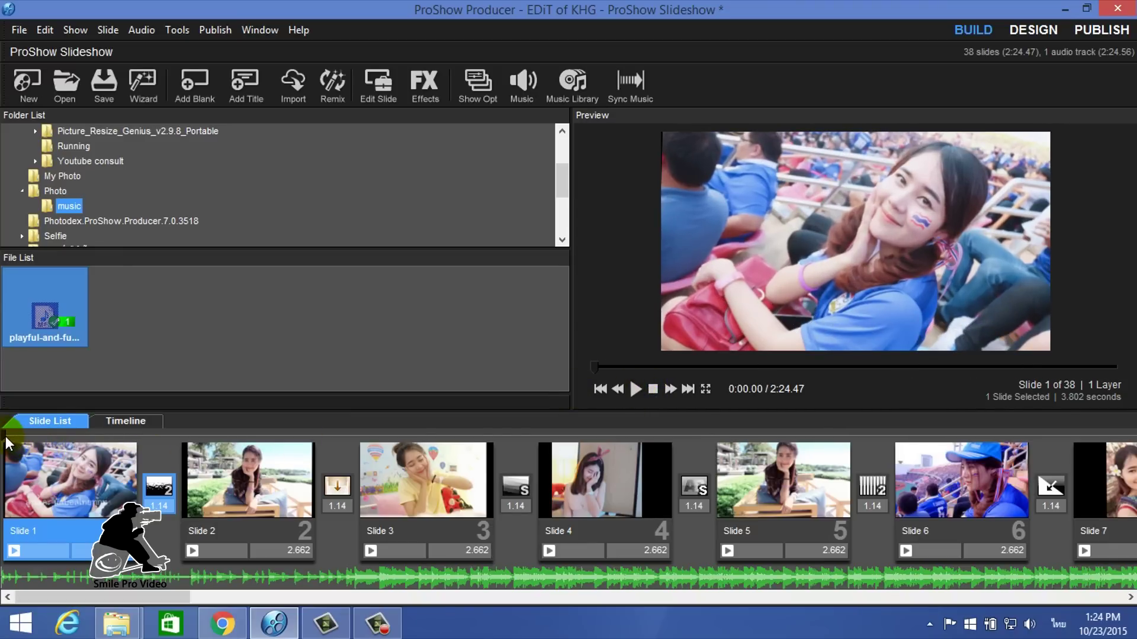
left_click_drag(6, 443, 22, 448)
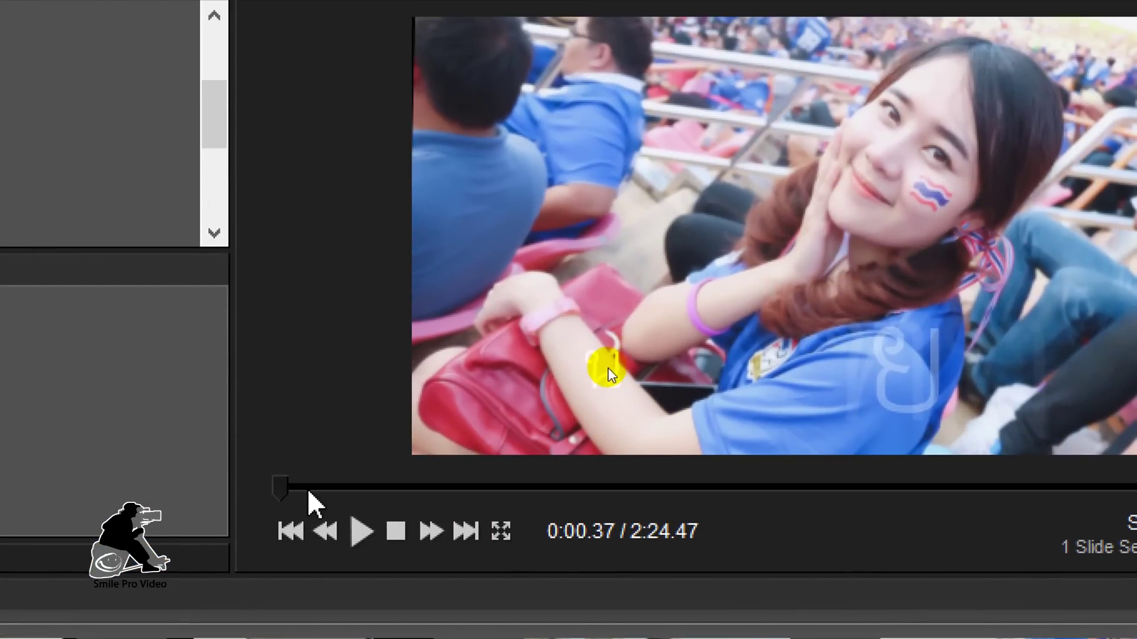
left_click_drag(276, 488, 255, 502)
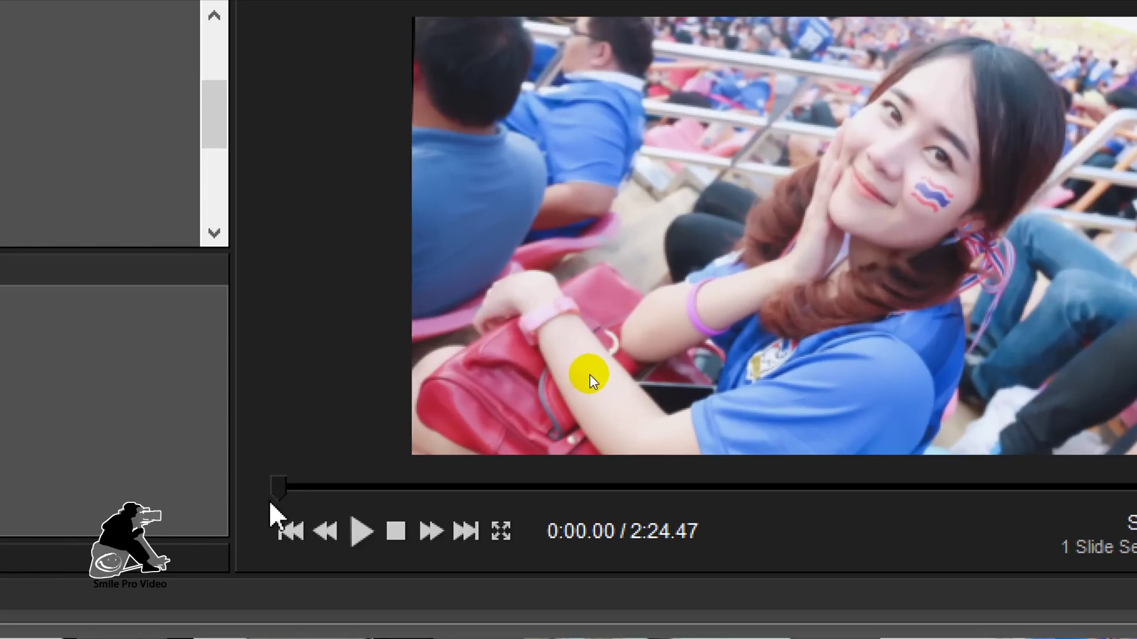
key("space")
left_click(288, 528)
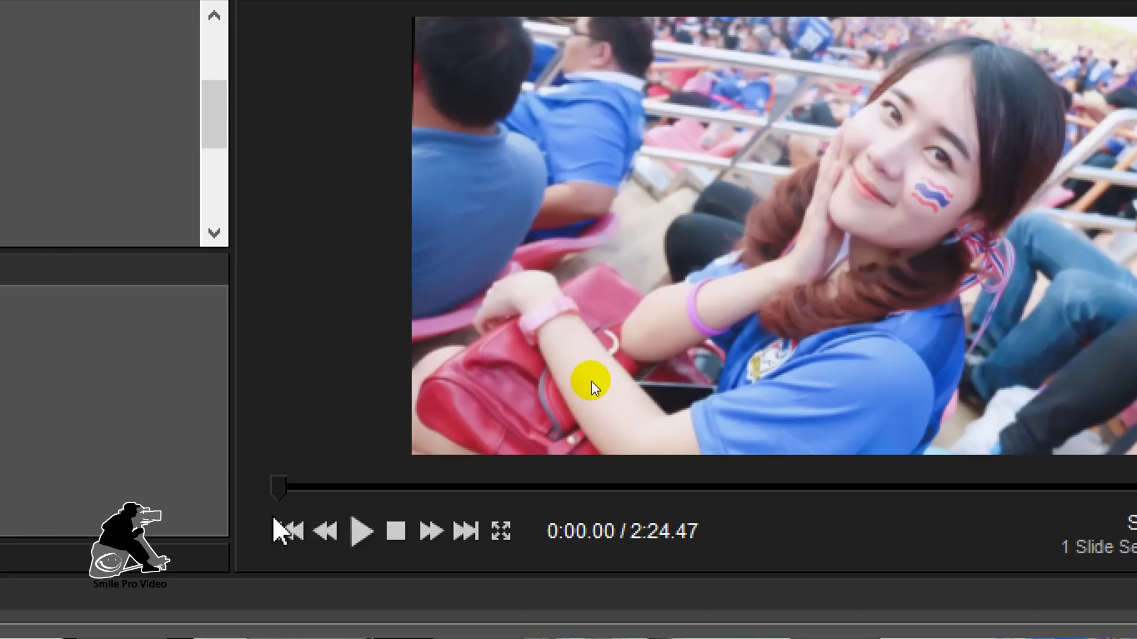
left_click(279, 533)
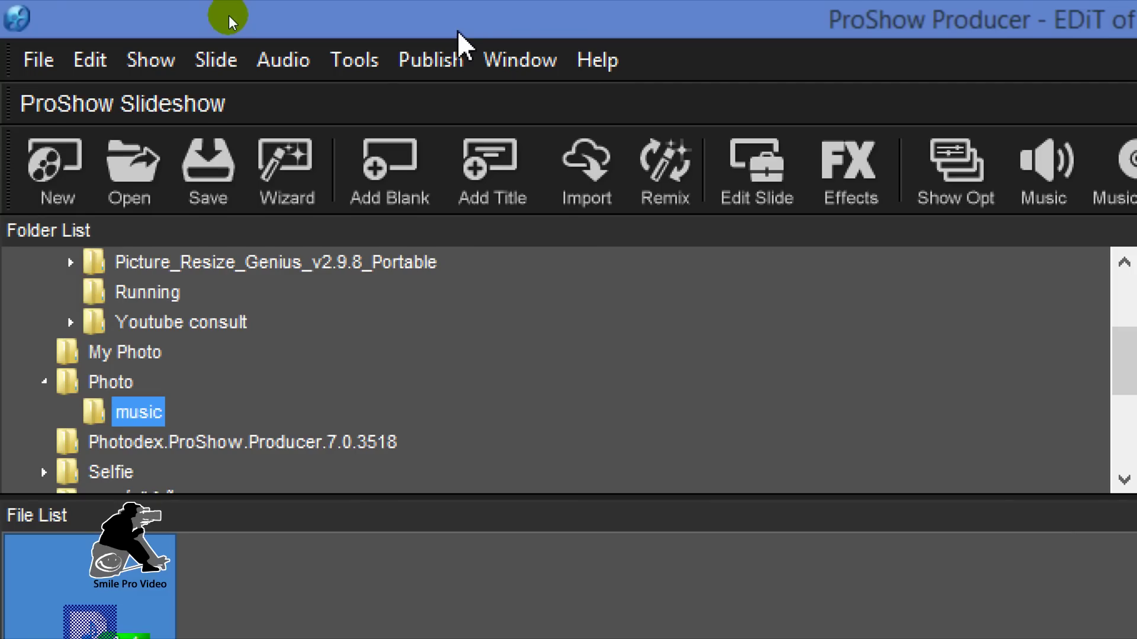
Start publishing the show as a Video File for Web and Devices.
left_click(439, 67)
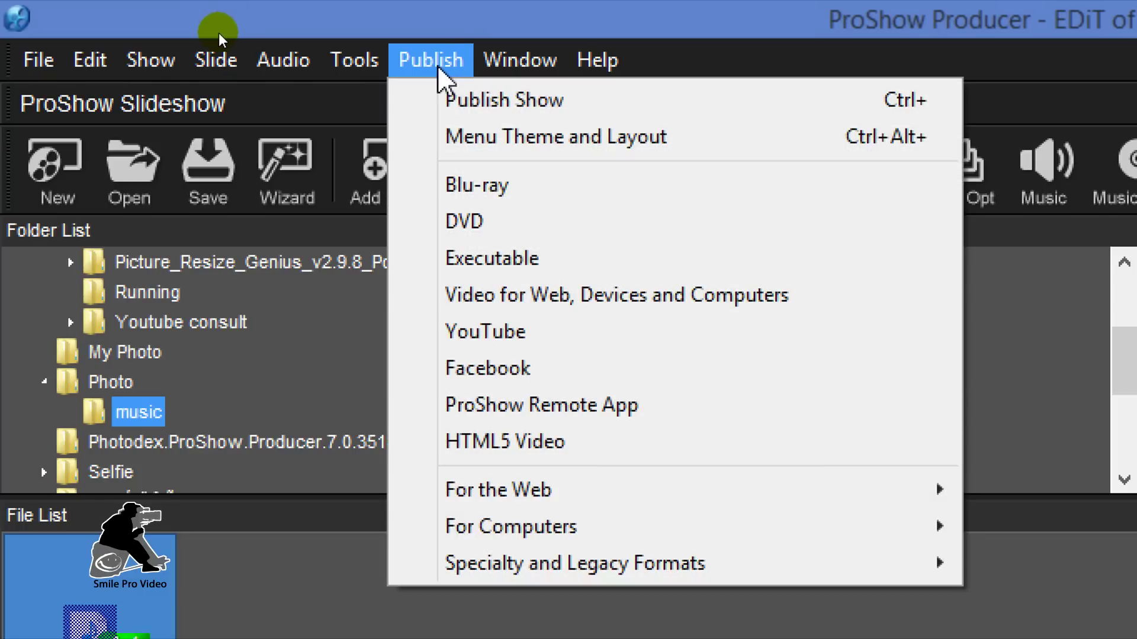
left_click(457, 104)
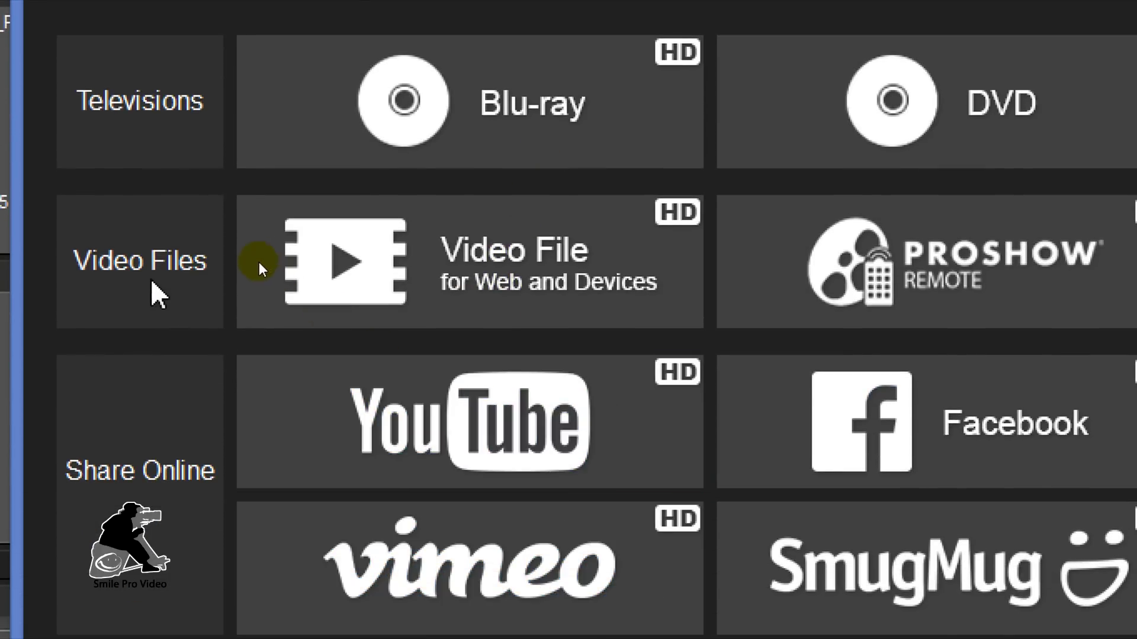
left_click(438, 248)
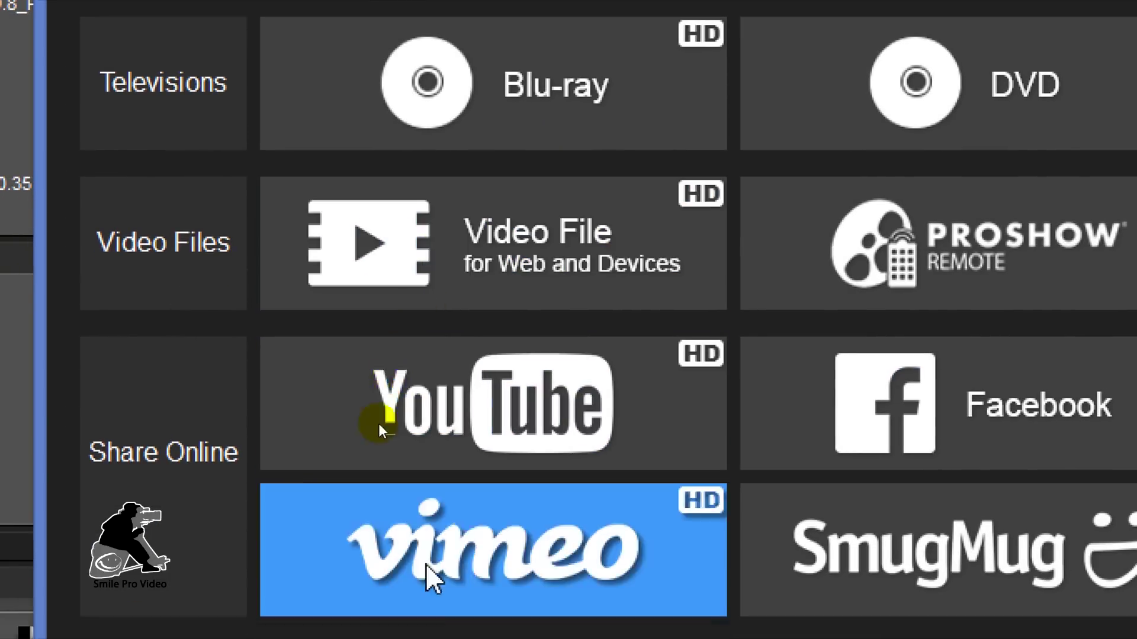
left_click(371, 510)
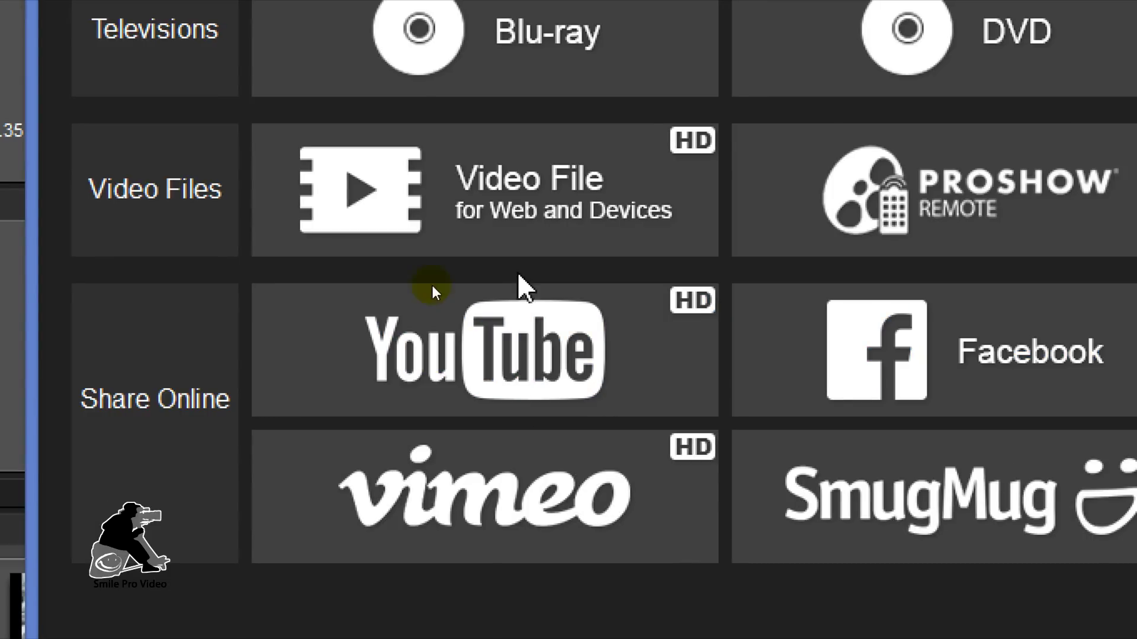
left_click(422, 256)
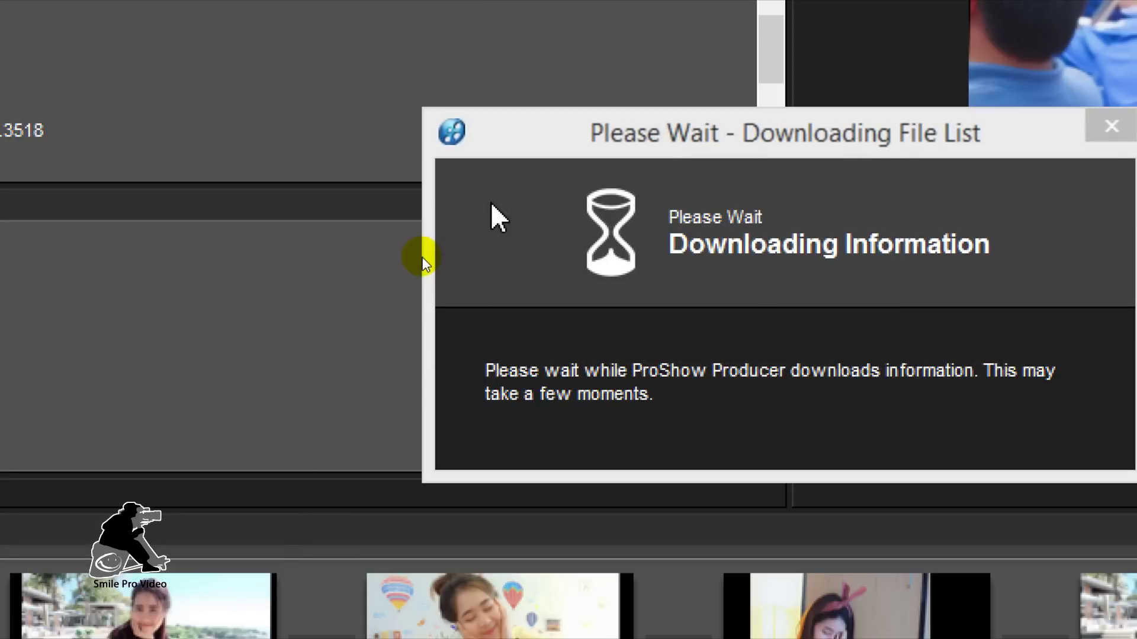